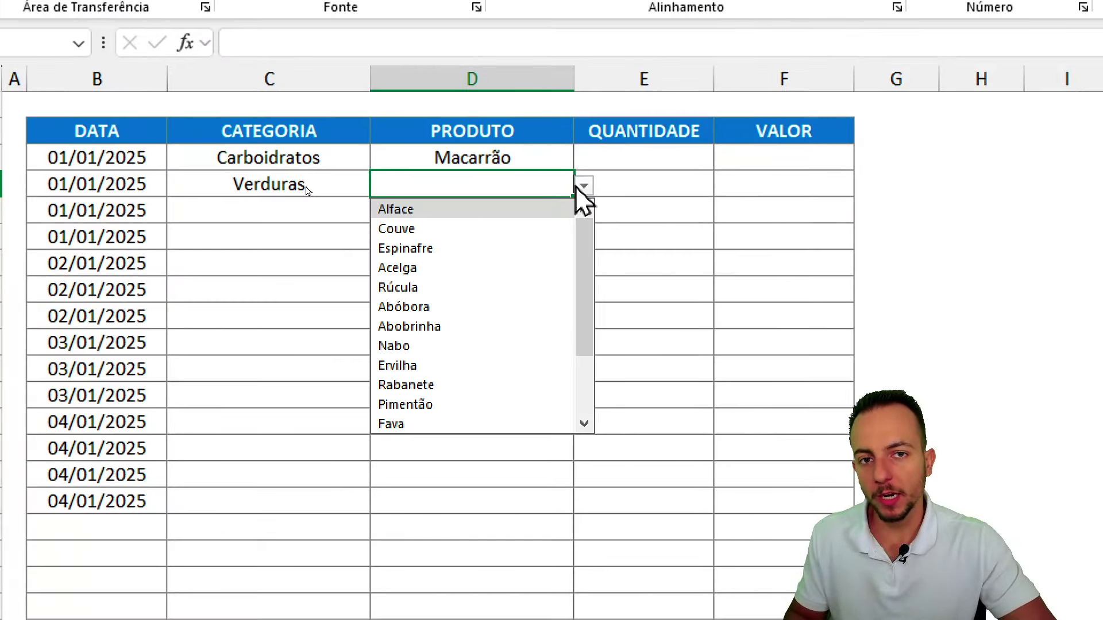
- Review the CATEGORIA and PRODUTO columns and preview C2's category dropdown
scroll(591, 258, down, 1)
scroll(517, 321, down, 1)
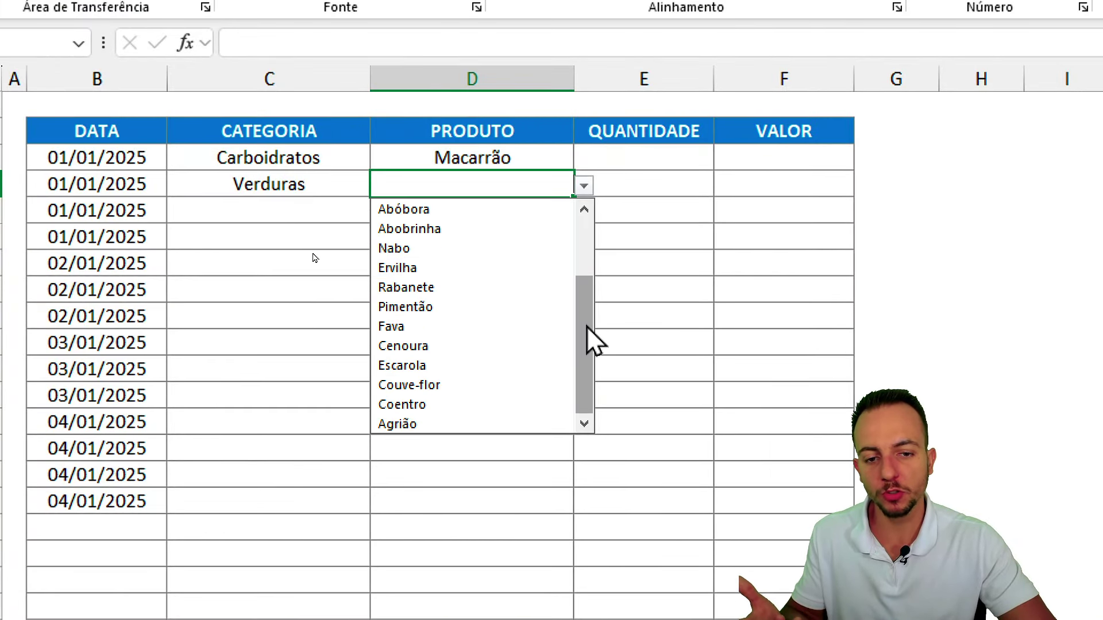
drag(591, 340, 590, 239)
click(324, 156)
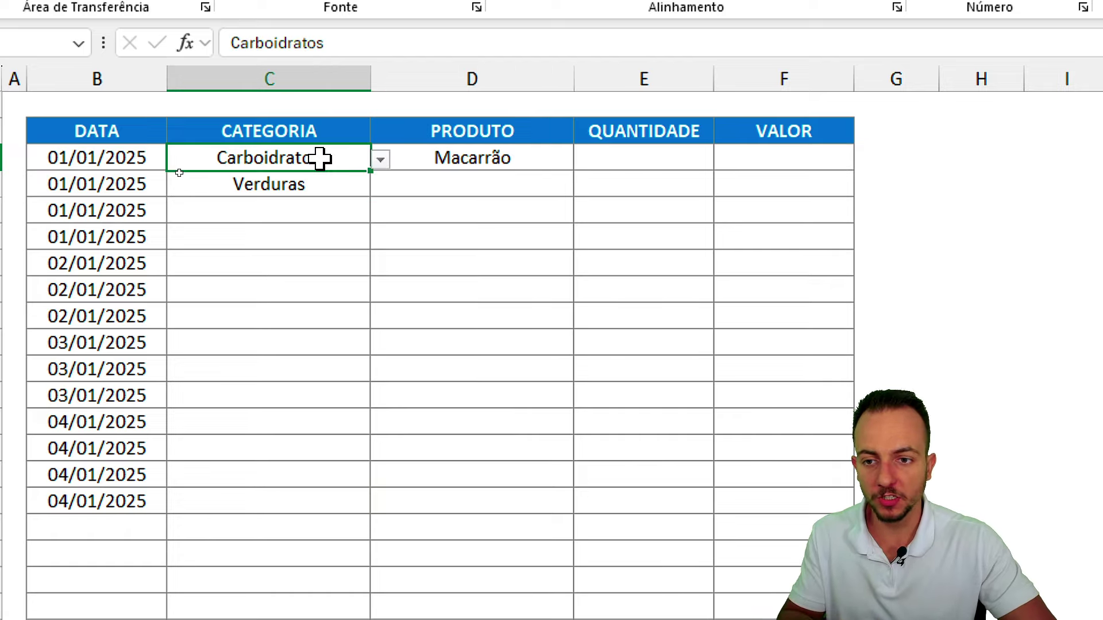
click(359, 79)
click(394, 79)
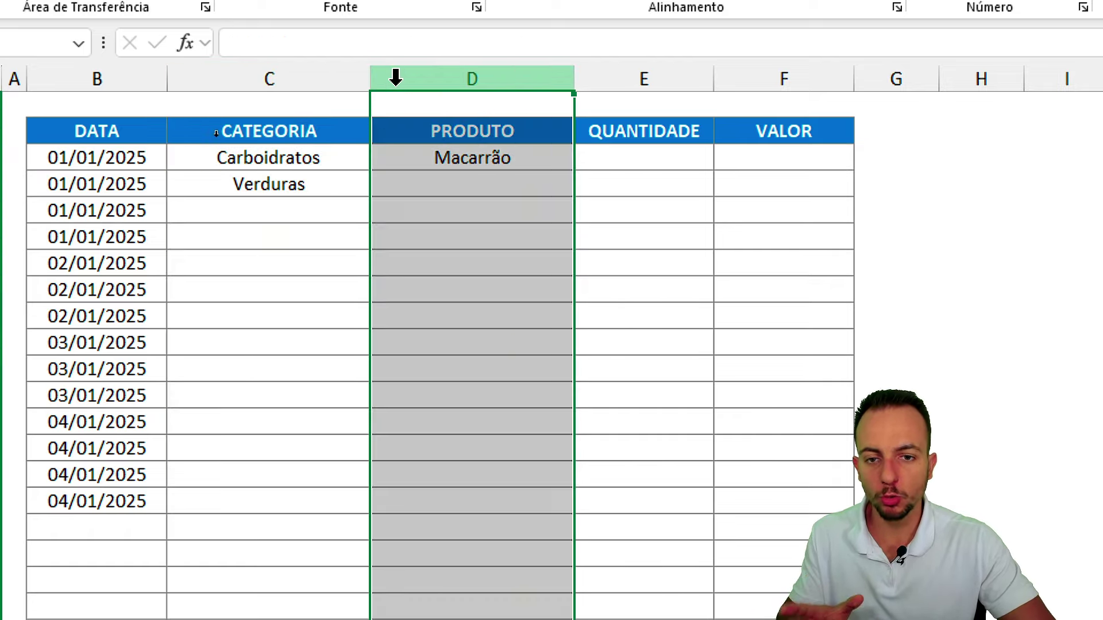
click(286, 154)
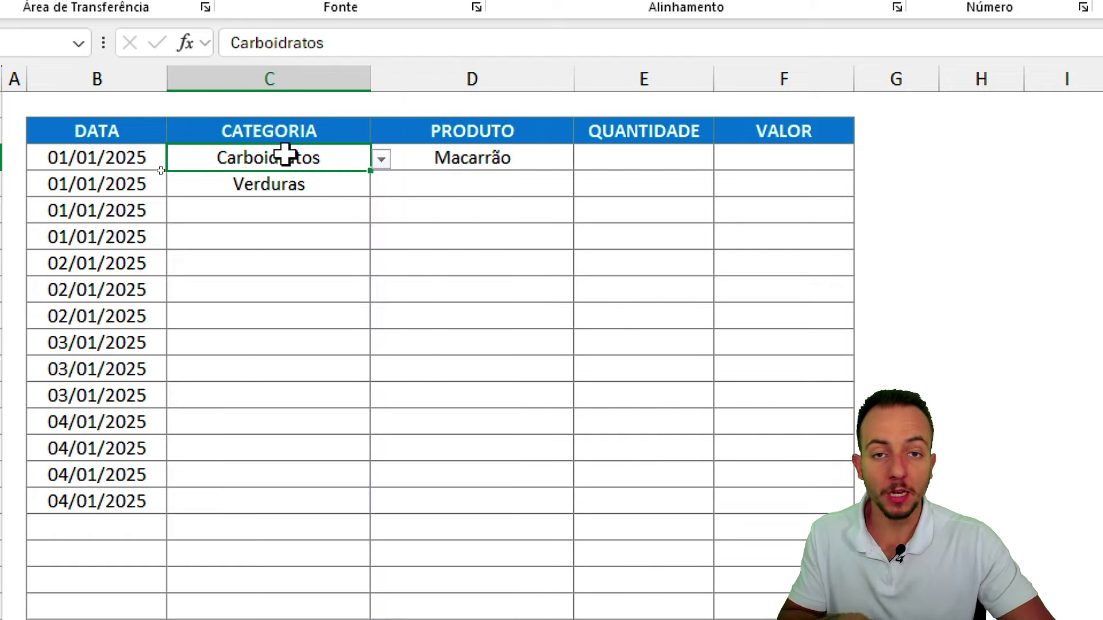
click(381, 158)
key(Escape)
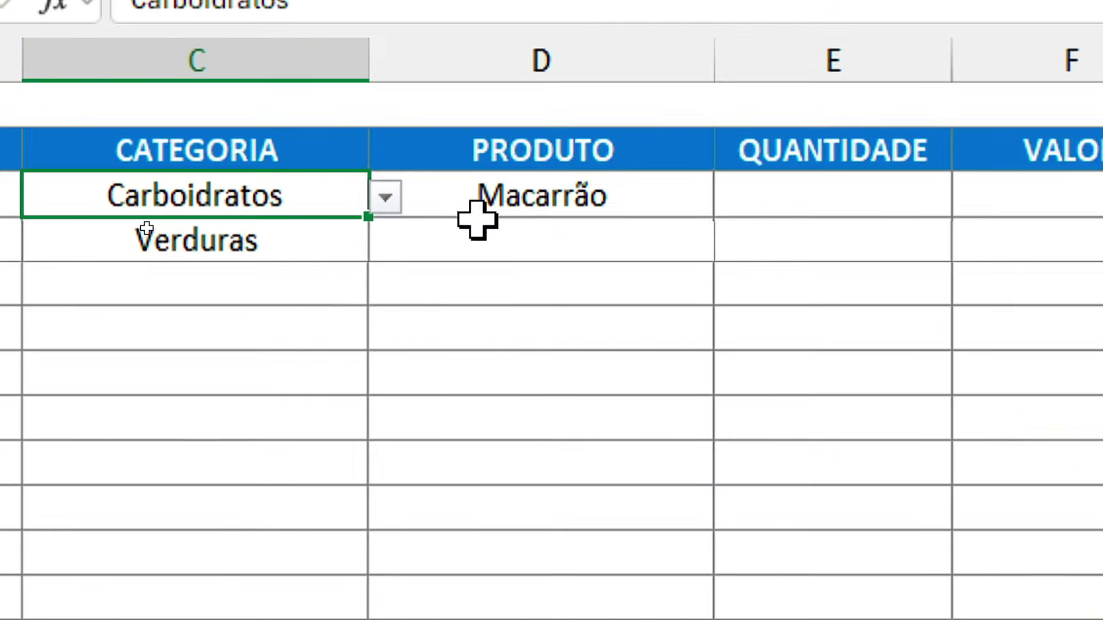
- Browse the Carboidratos product choices and C3's category list without changing anything
click(478, 213)
click(730, 197)
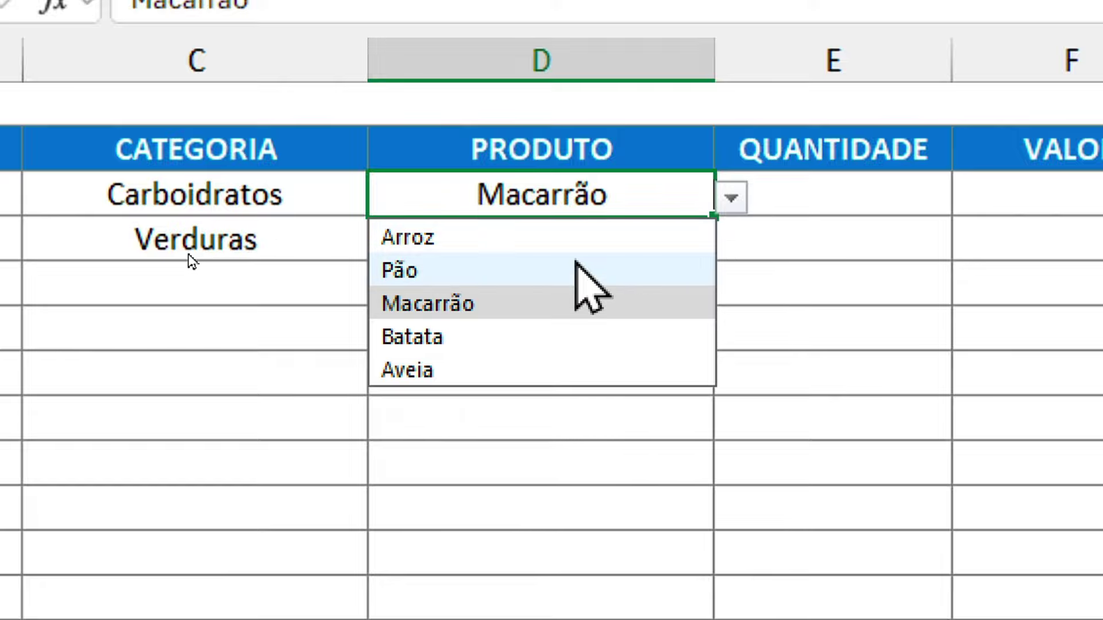
click(474, 313)
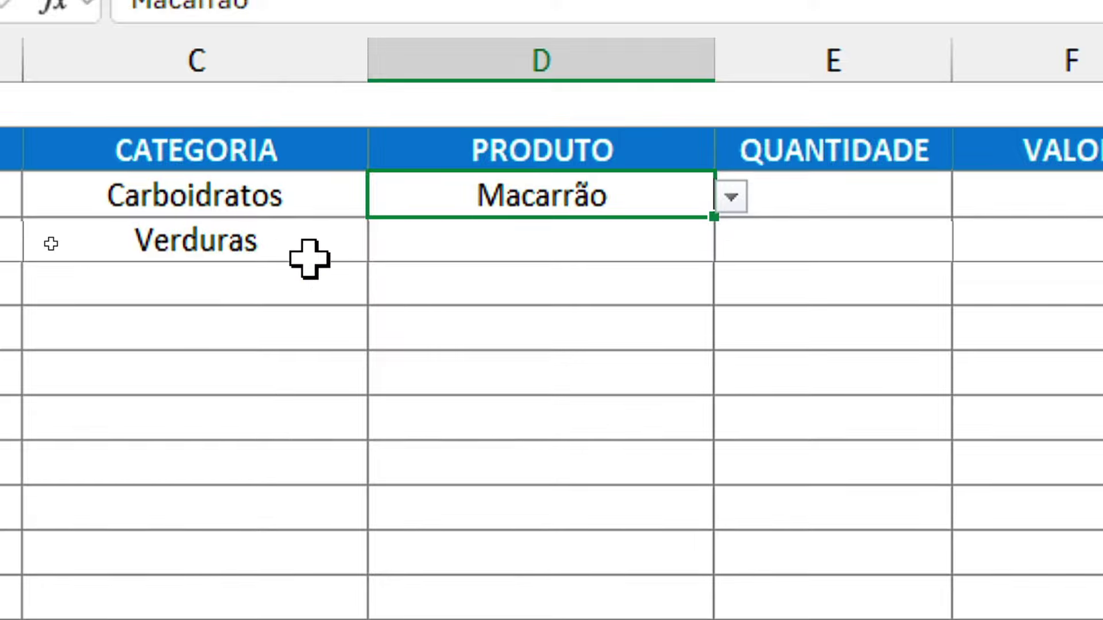
click(309, 247)
click(386, 240)
click(386, 240)
- Change C2's category to Legumes and pick Berinjela as its product
click(297, 201)
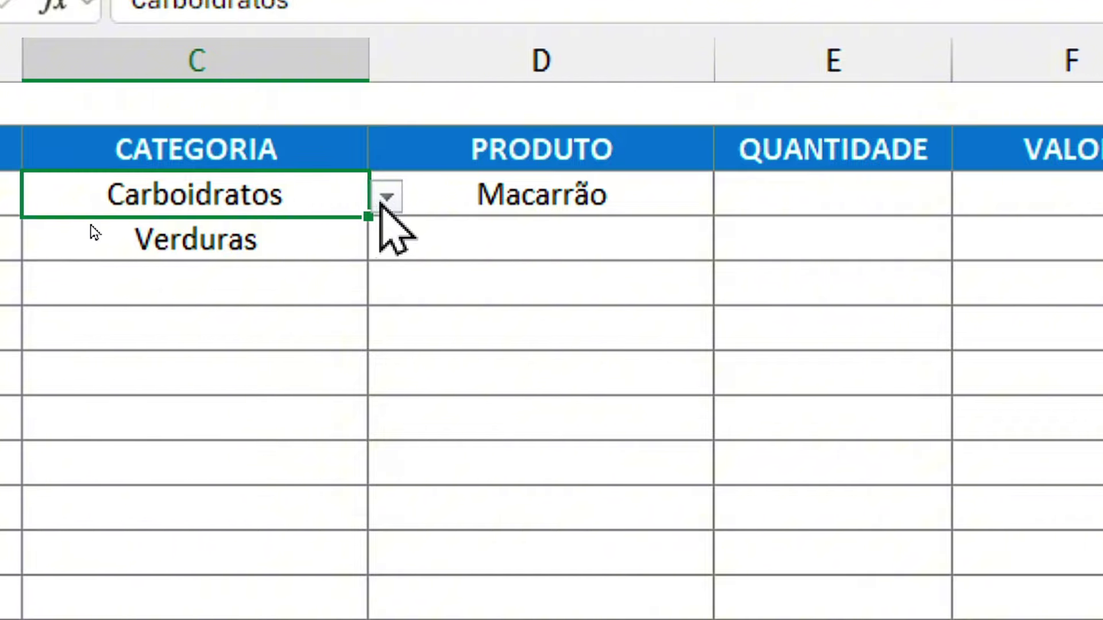
click(383, 200)
click(172, 273)
click(574, 201)
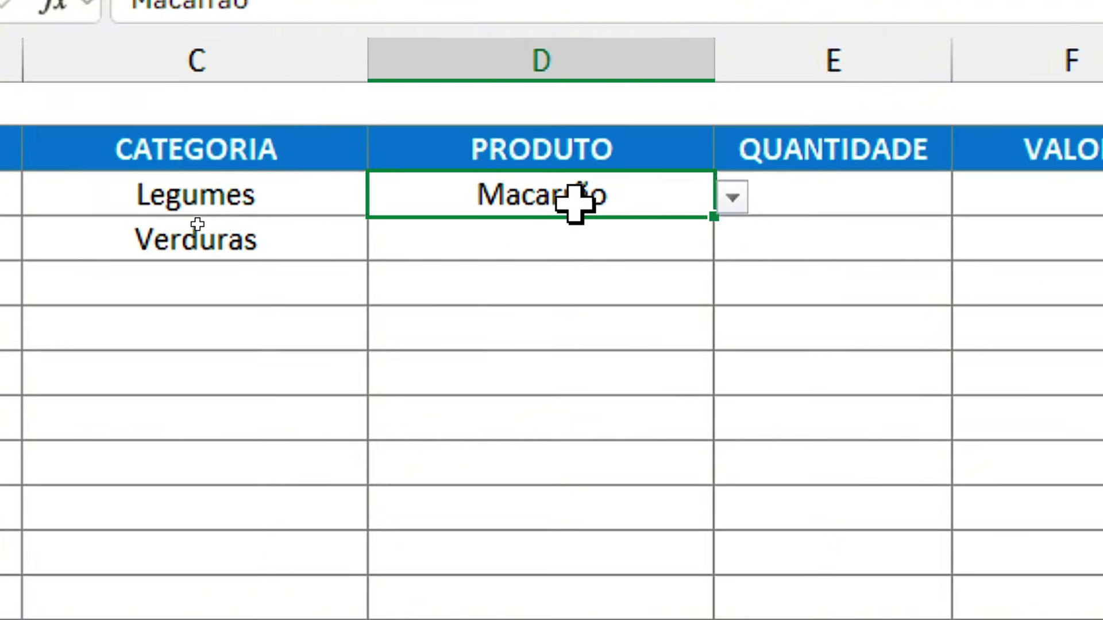
click(732, 198)
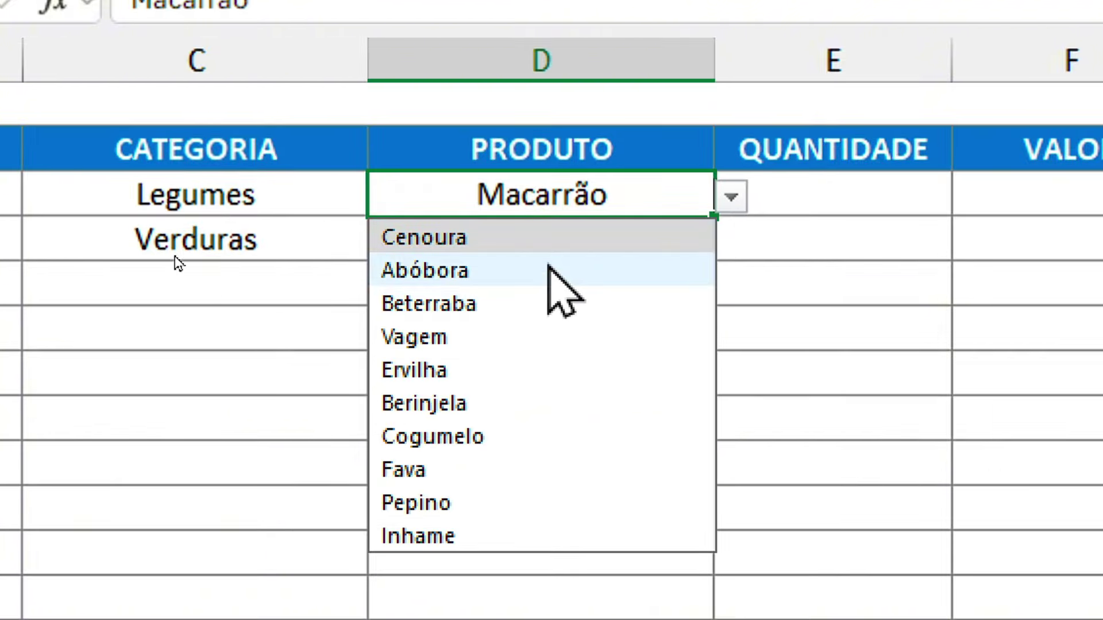
click(506, 405)
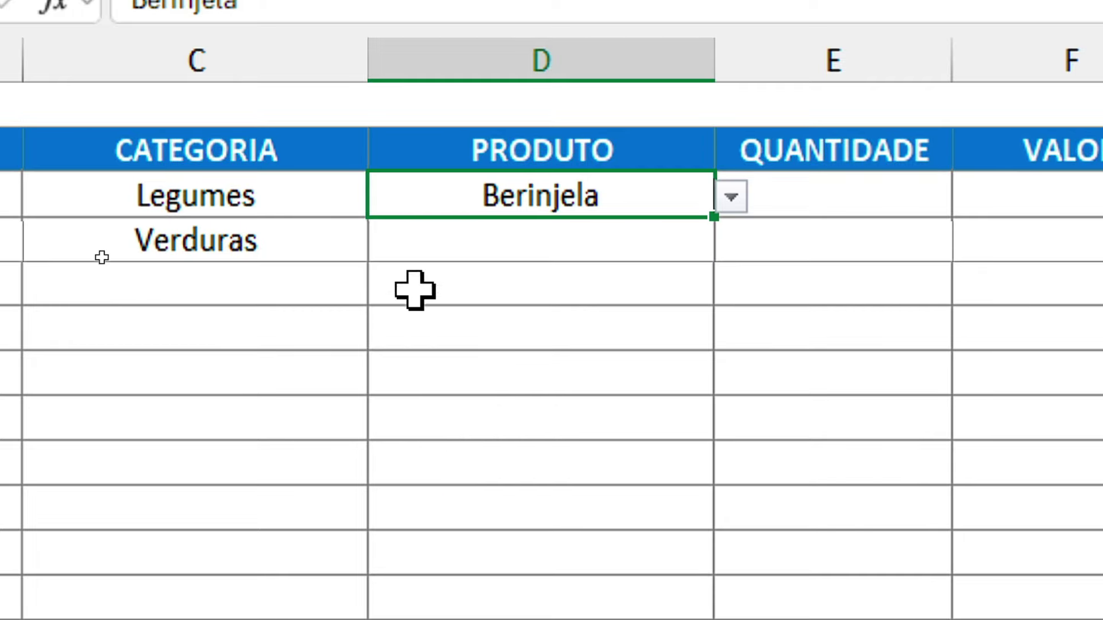
- Check the category list again and the Frutas product choices for Morango
click(304, 206)
click(381, 159)
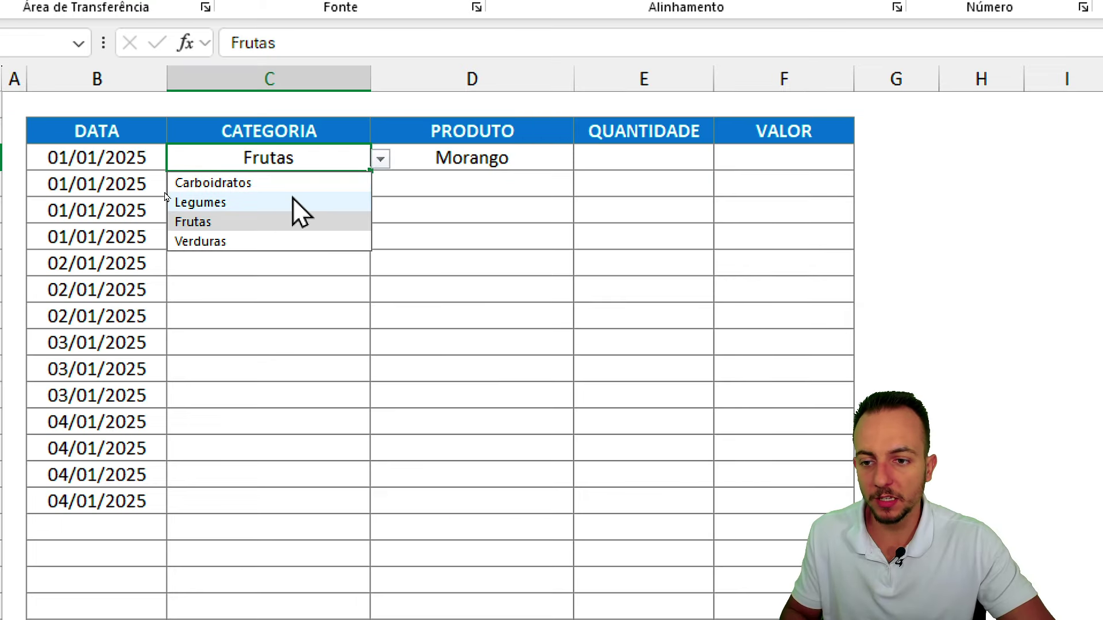
click(201, 241)
click(473, 183)
click(506, 163)
click(584, 159)
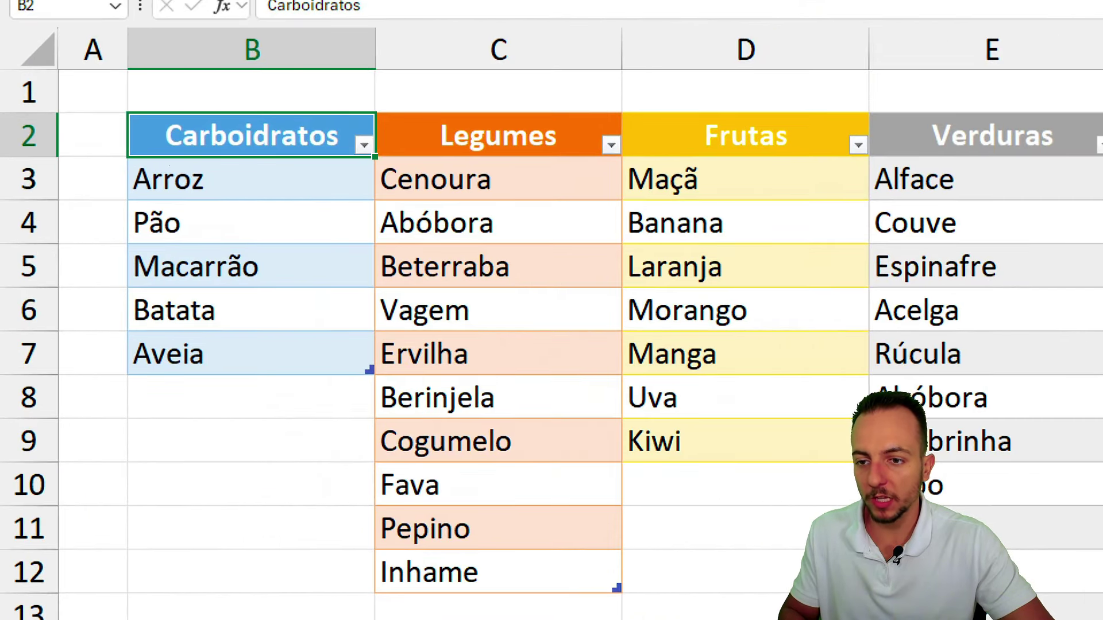
- Highlight the Carboidratos header and its list on LISTAS, then return to PLANILHA
mouse_move(264, 114)
mouse_down()
mouse_move(149, 143)
mouse_move(172, 110)
mouse_up()
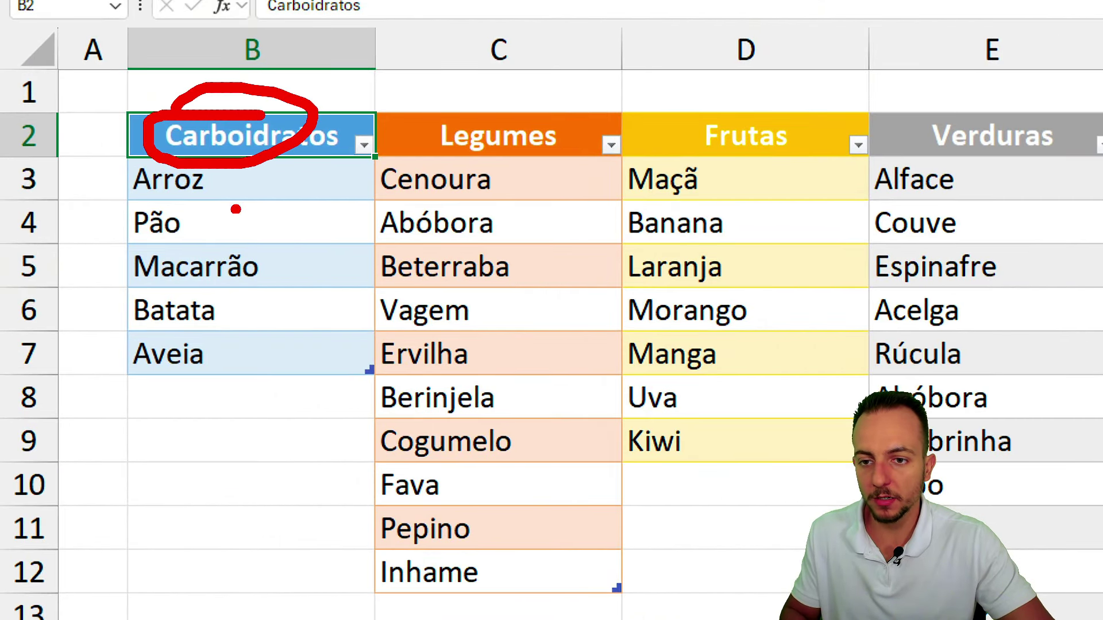
drag(294, 383, 293, 204)
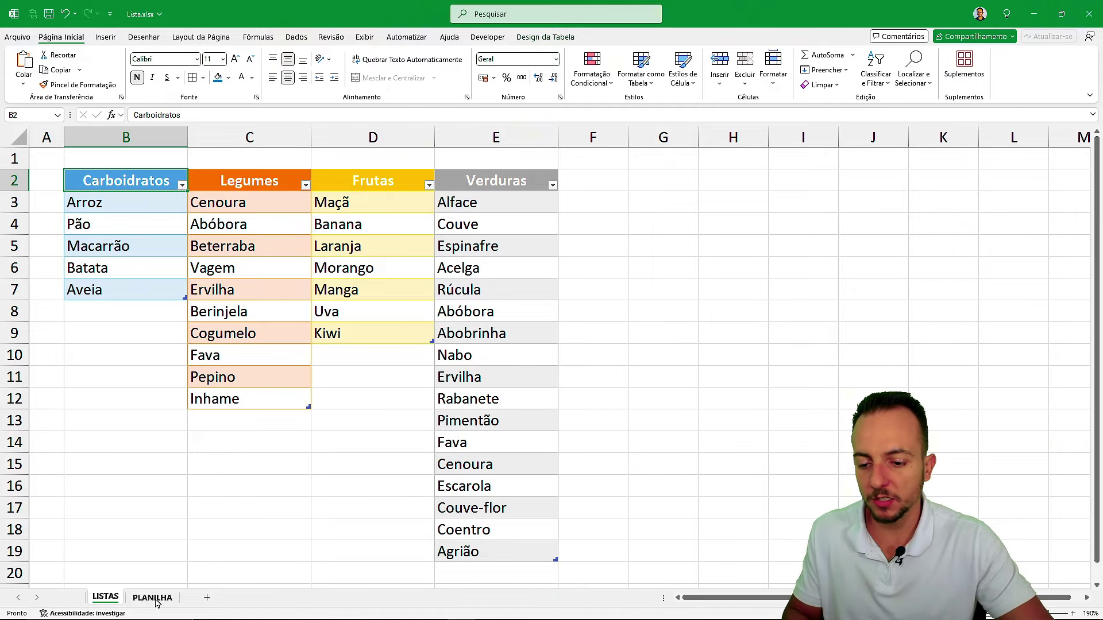
click(155, 601)
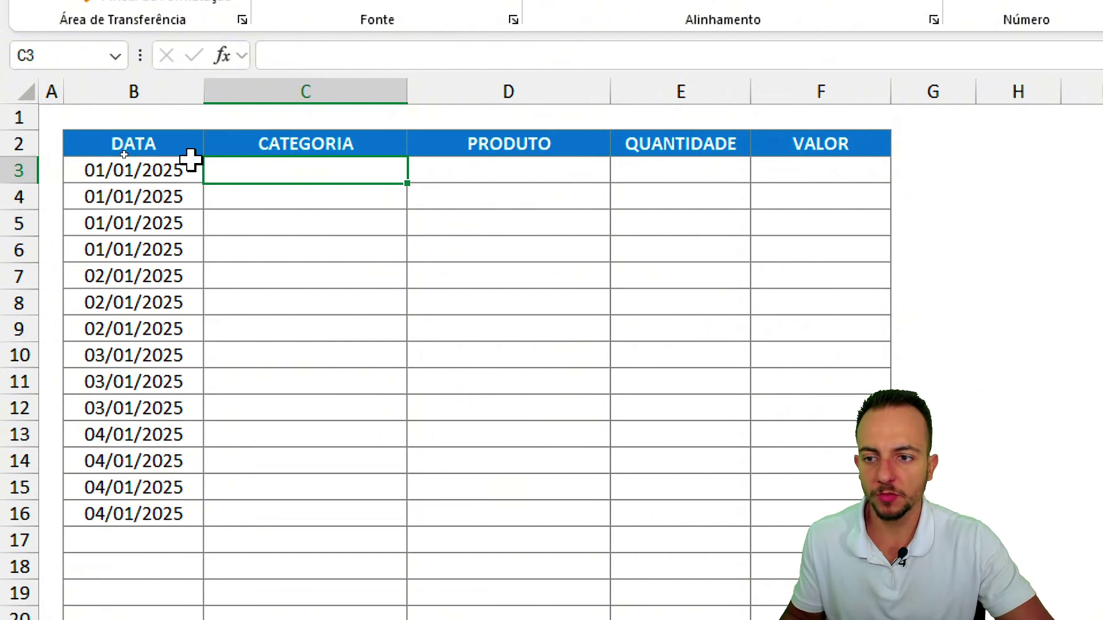
- Select the CATEGORIA range C3:C16 and bring up the Dados ribbon tools
click(485, 91)
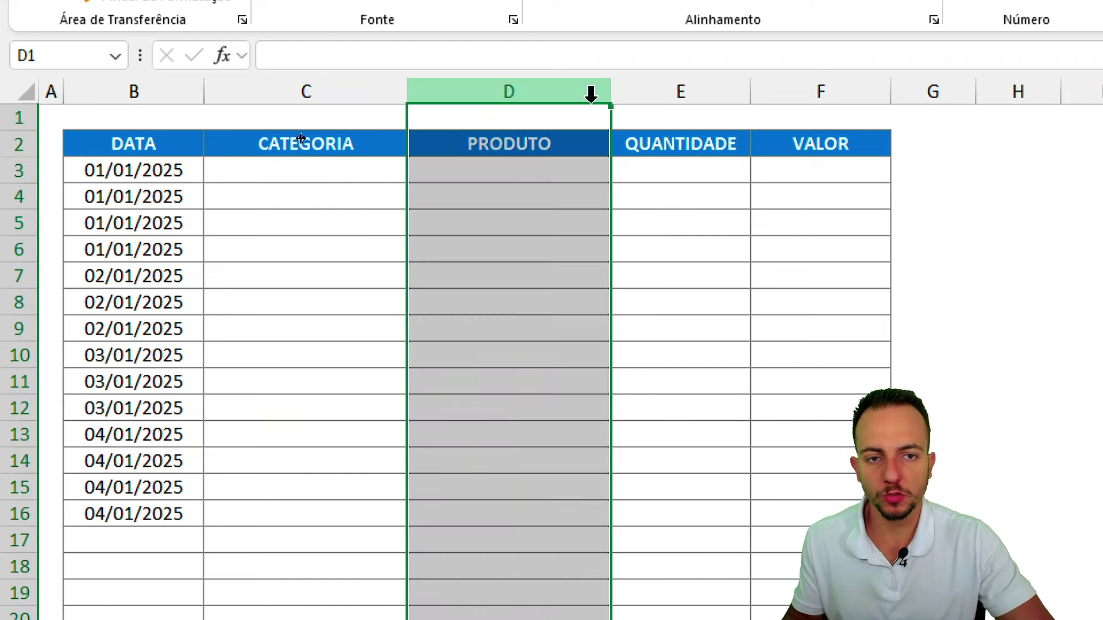
click(733, 90)
click(375, 80)
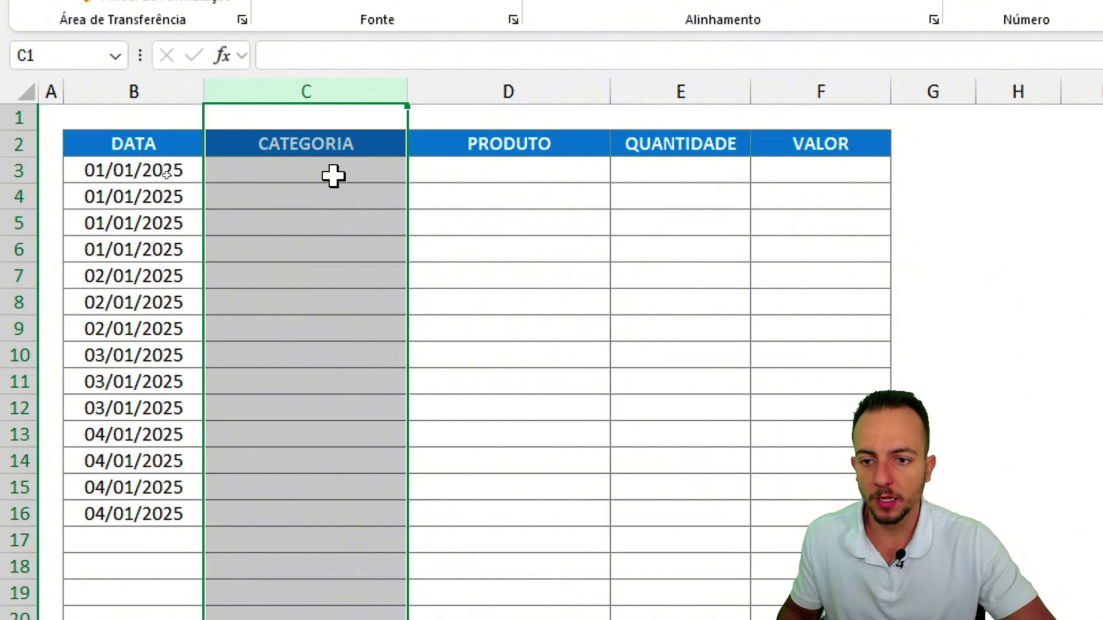
drag(333, 176, 313, 514)
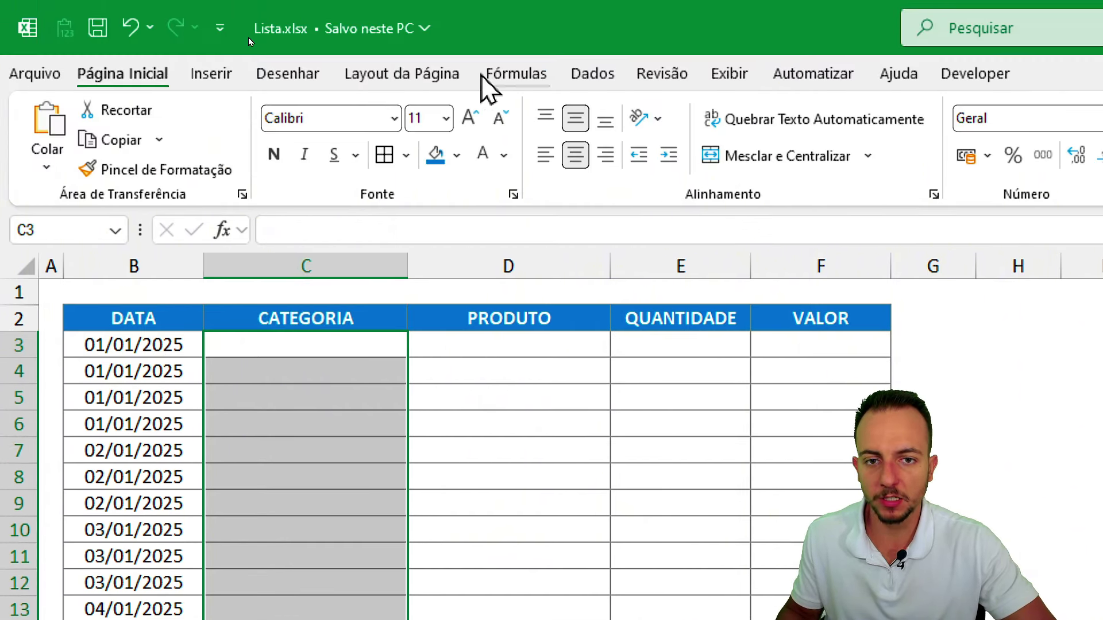
click(590, 76)
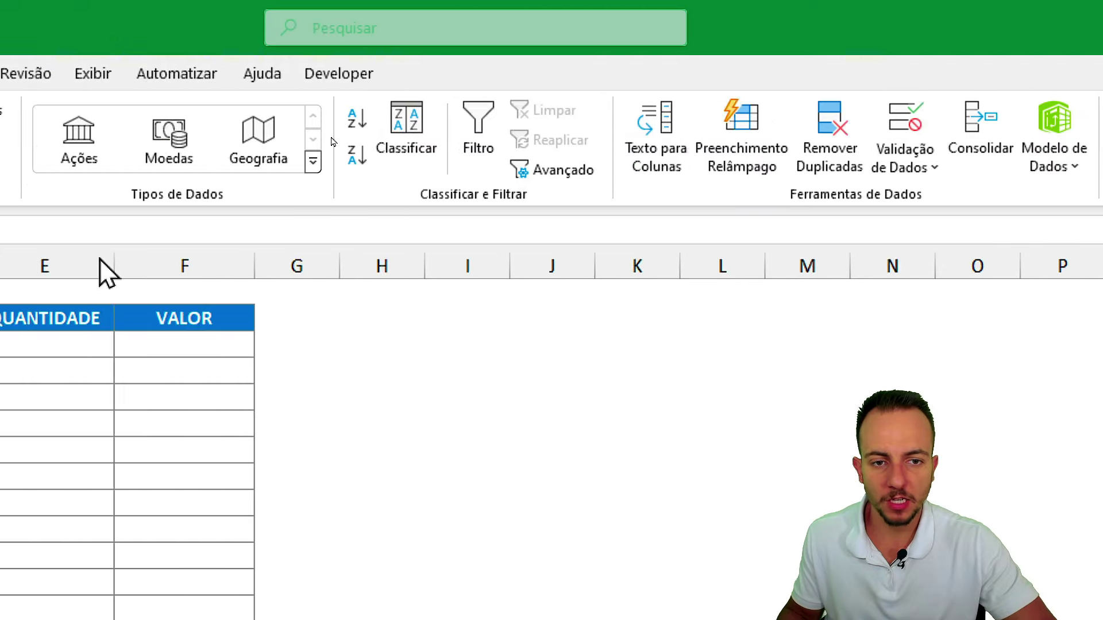
- Add a Lista validation to C3:C16 with source FRUTAS;CARBOIDRATO
click(905, 124)
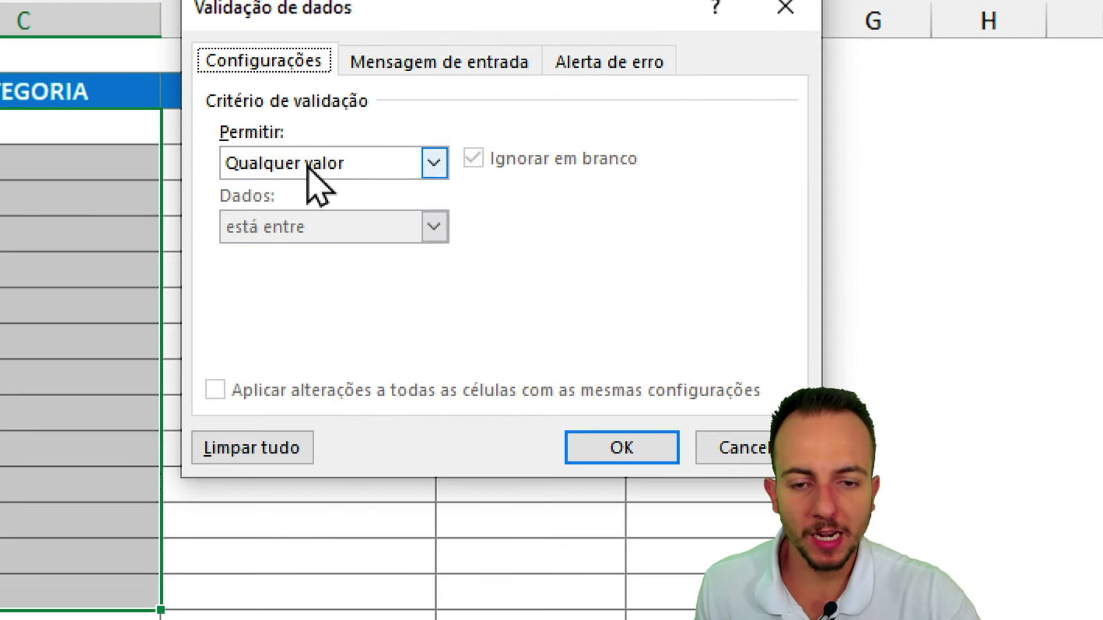
click(307, 164)
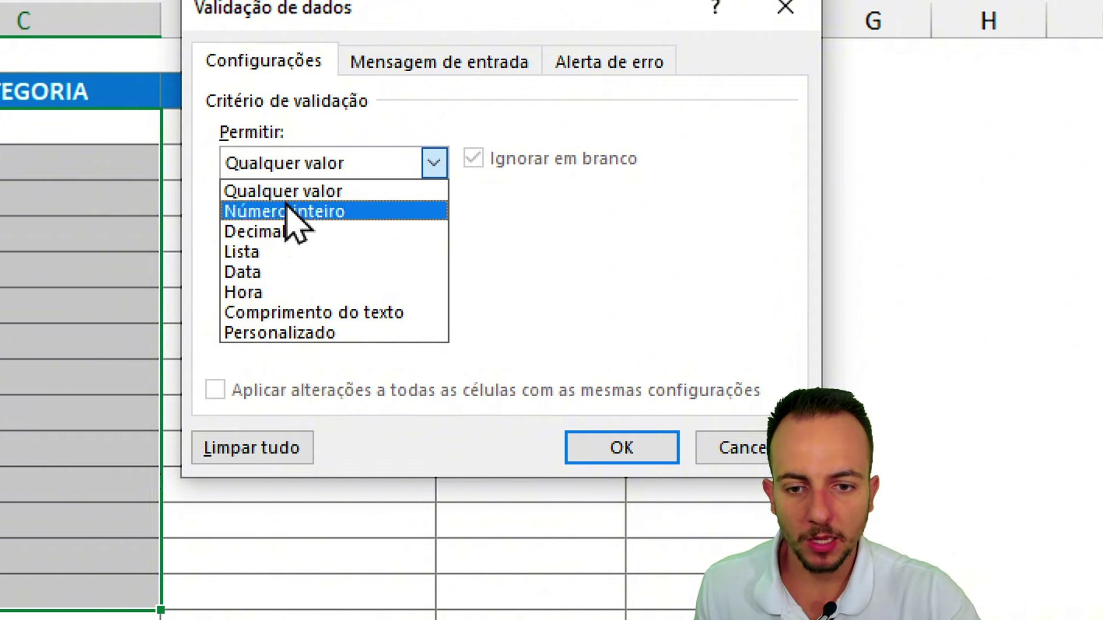
click(276, 252)
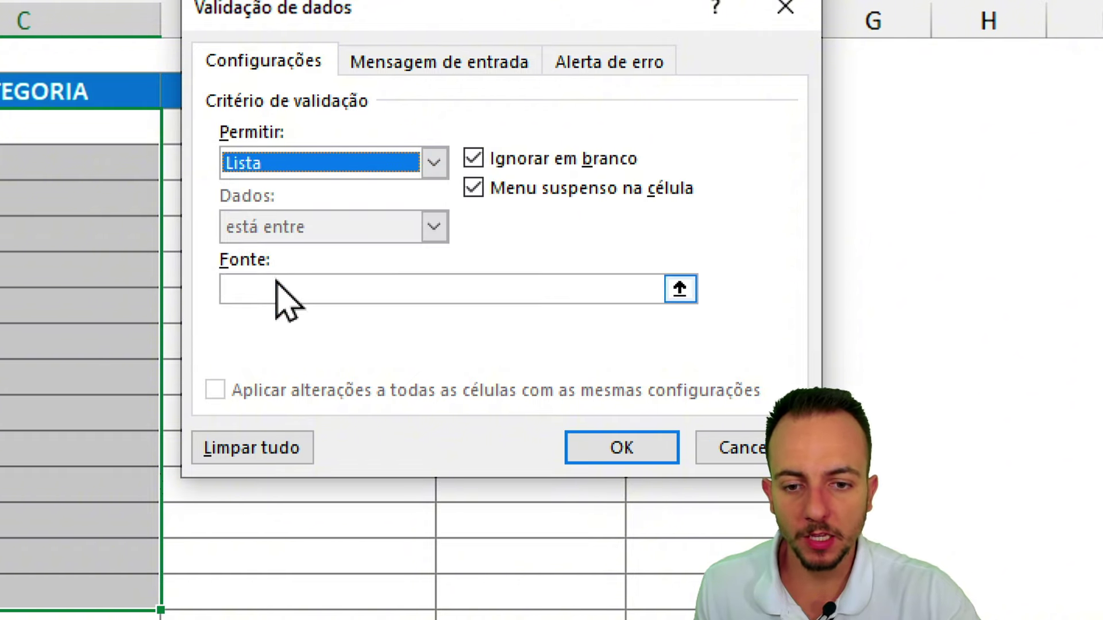
click(270, 289)
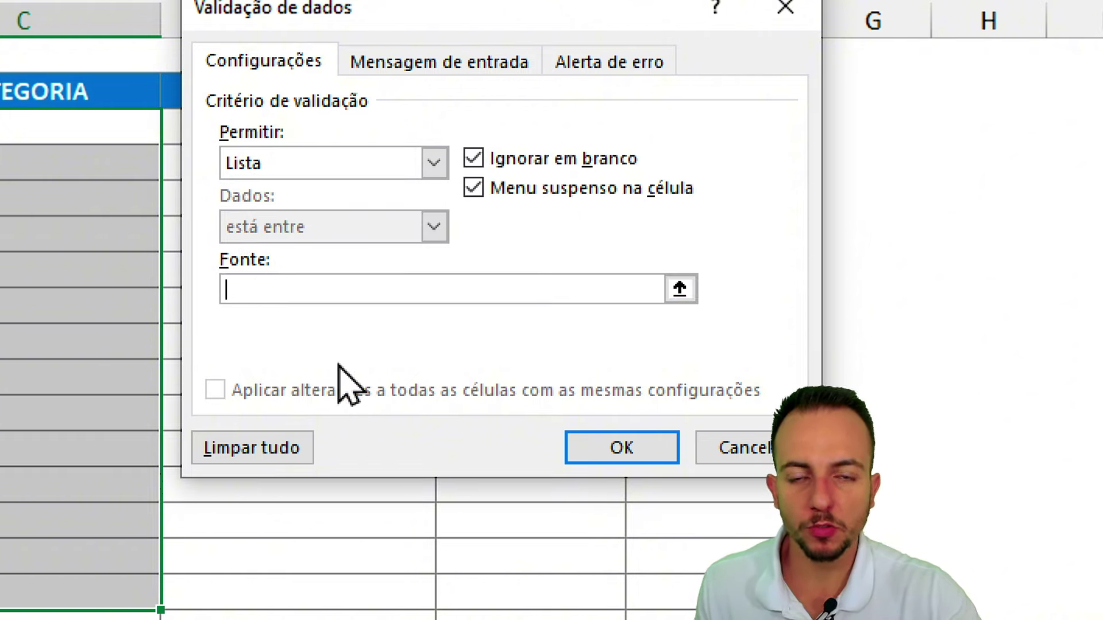
text(FRUTAS;CARBOIDRATO)
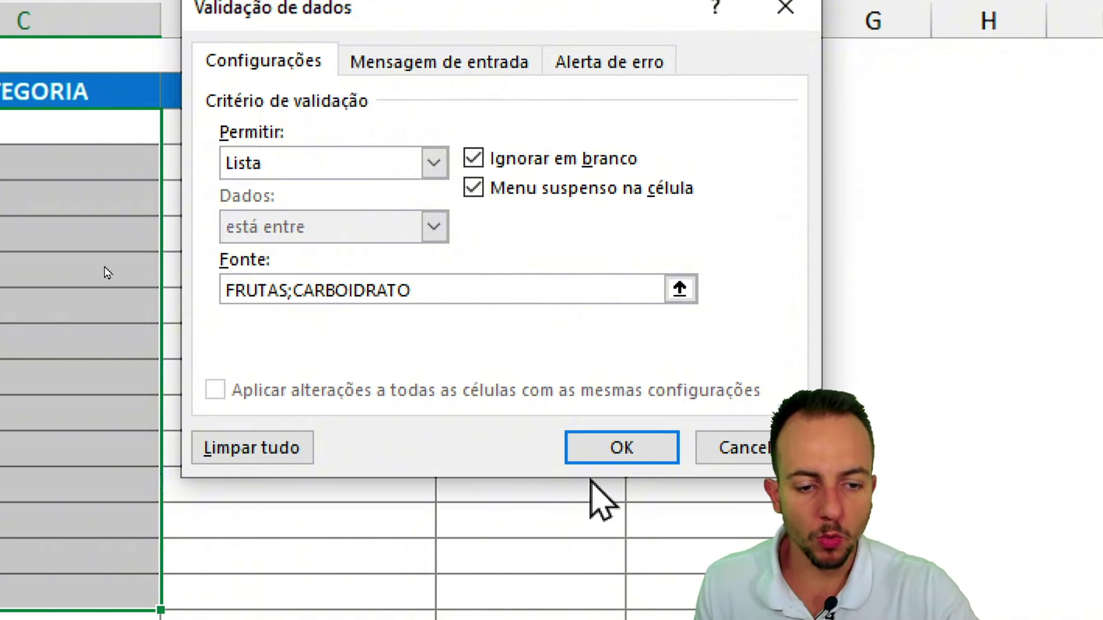
click(609, 451)
click(418, 201)
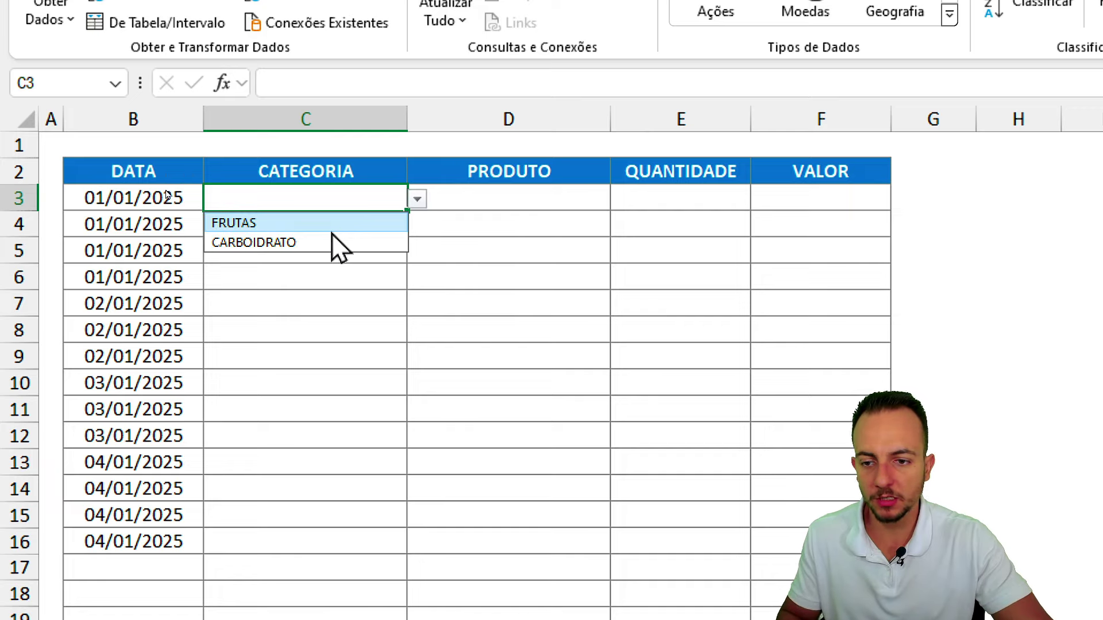
- Pick CARBOIDRATO, FRUTAS, then CARBOIDRATO in C3, and reselect C3:C16
click(325, 240)
click(417, 200)
click(356, 223)
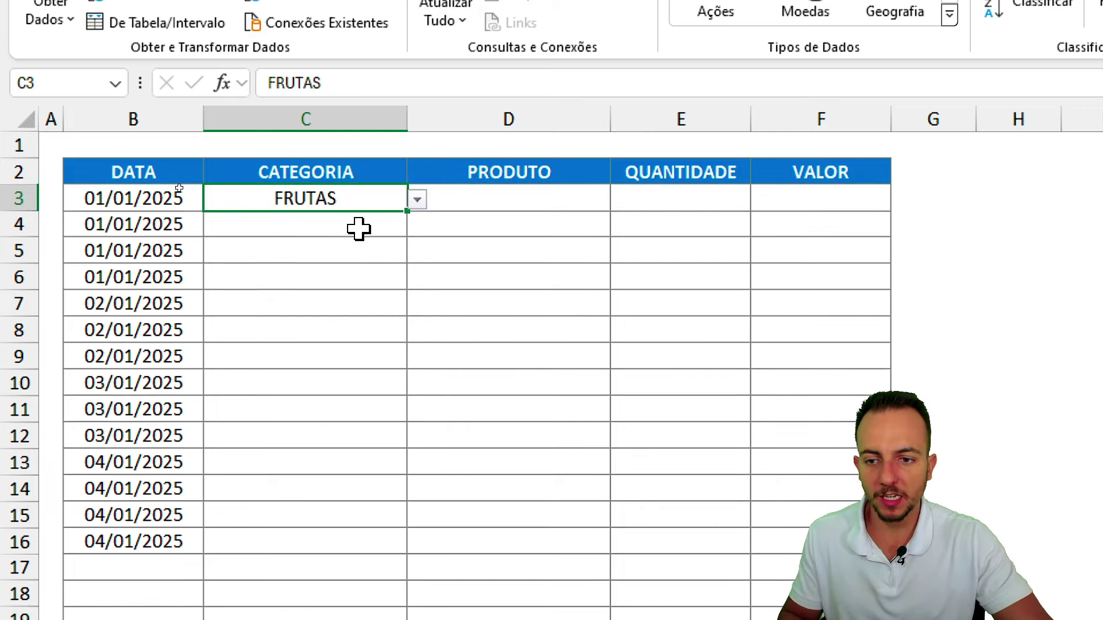
click(417, 200)
click(347, 249)
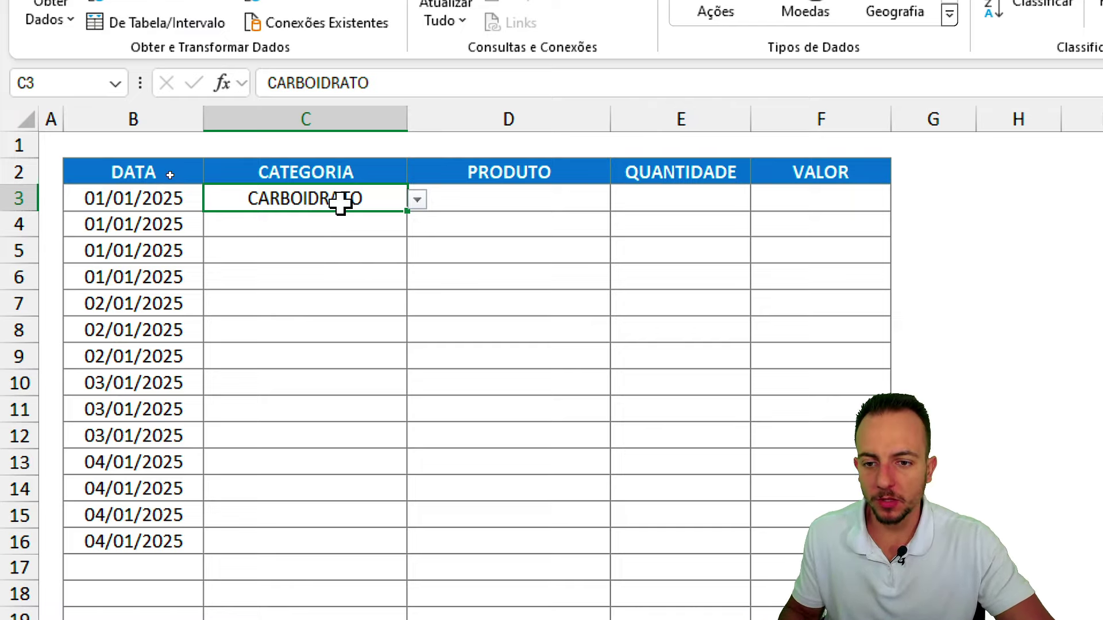
drag(341, 203, 299, 529)
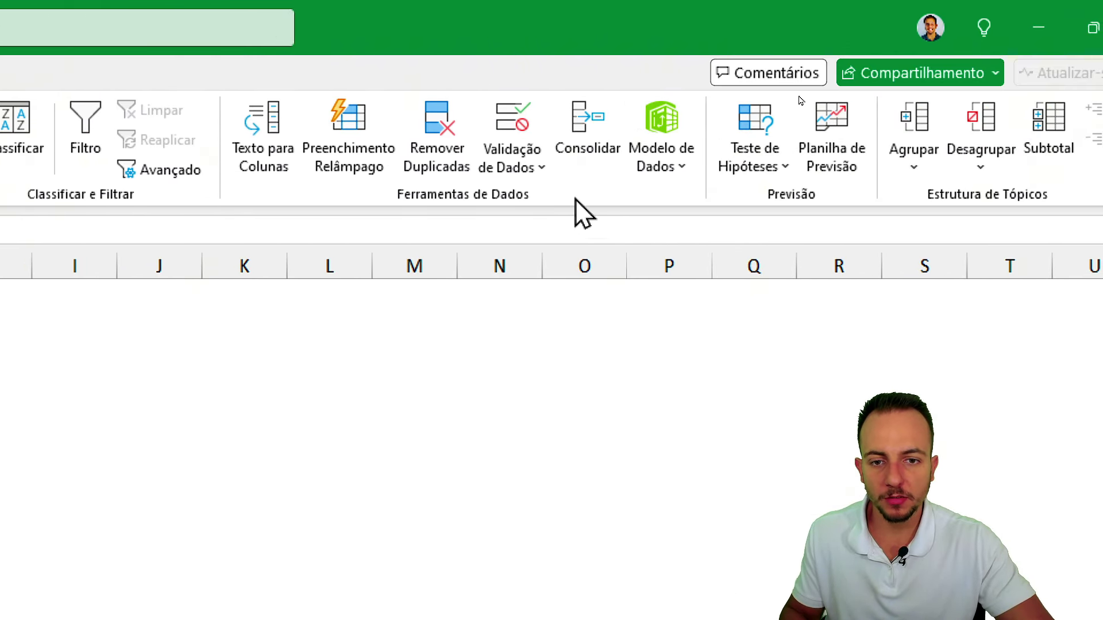
- Switch C3:C16's validation from Lista to Qualquer valor
click(526, 143)
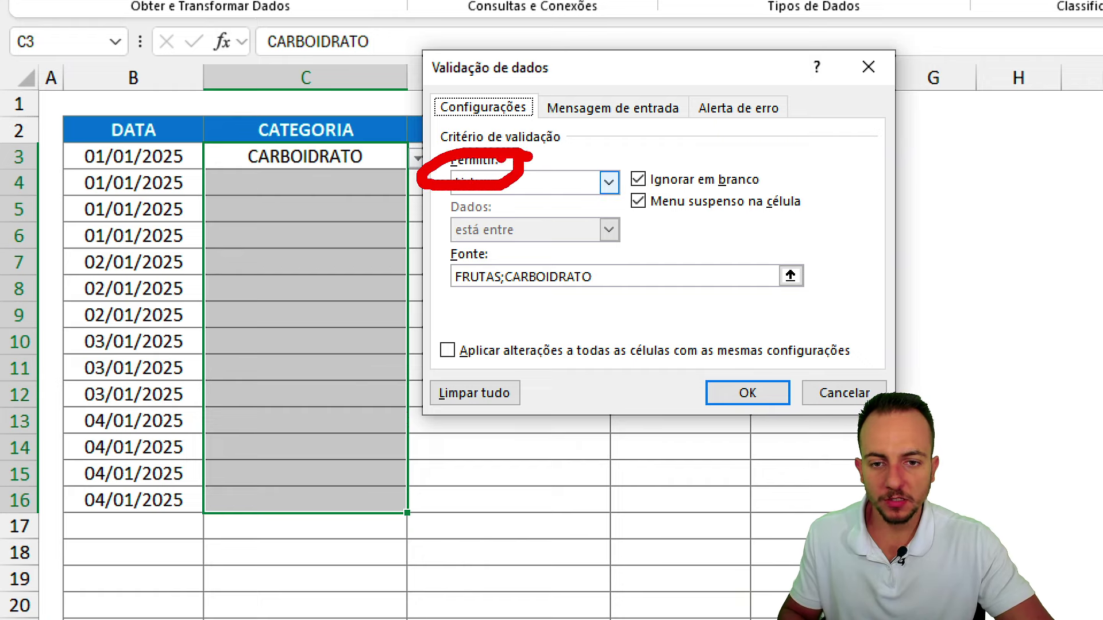
click(497, 190)
click(499, 201)
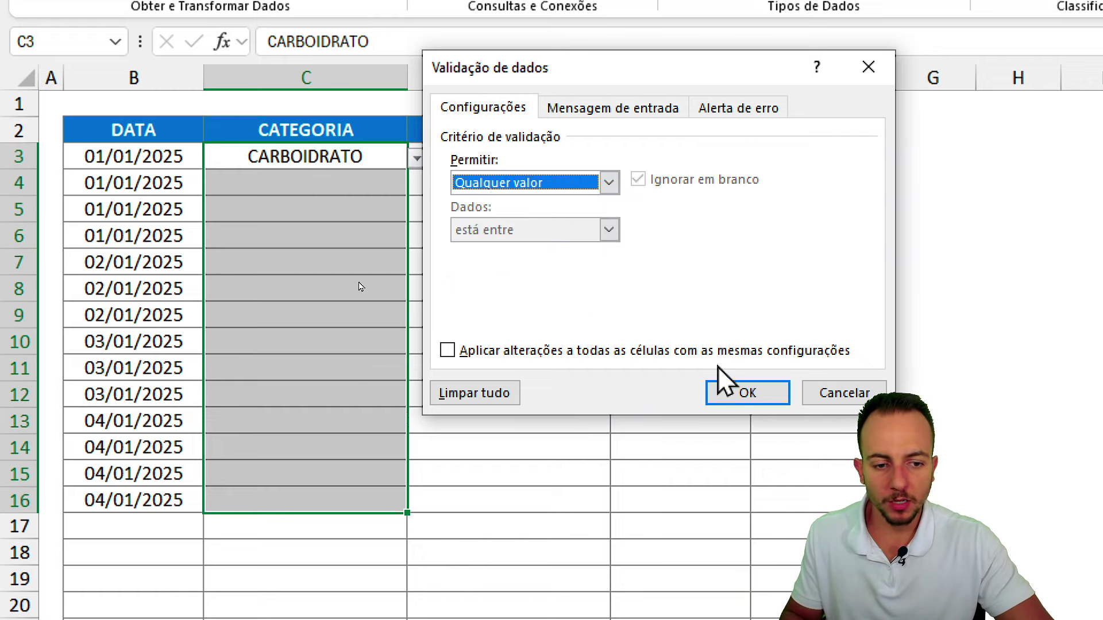
click(725, 385)
click(379, 158)
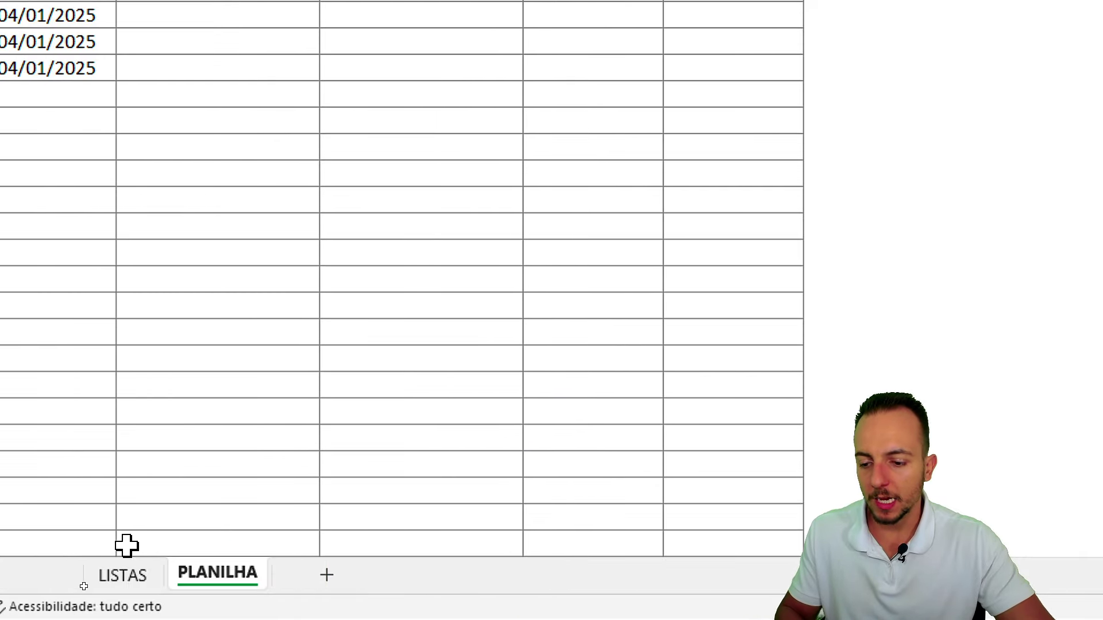
click(210, 573)
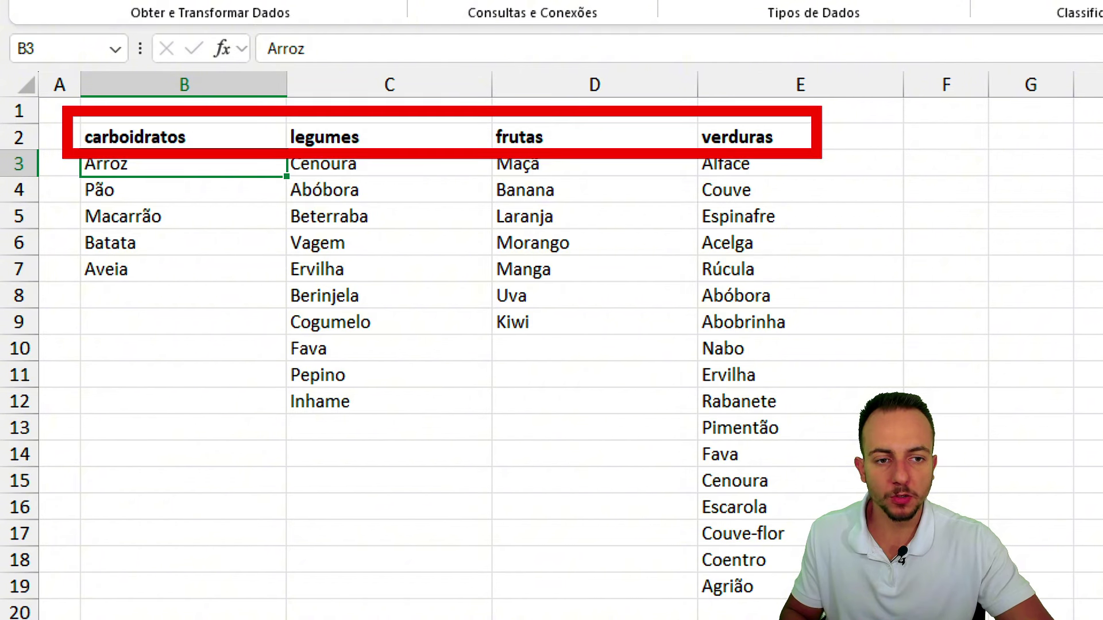
key(ctrl+Page_Down)
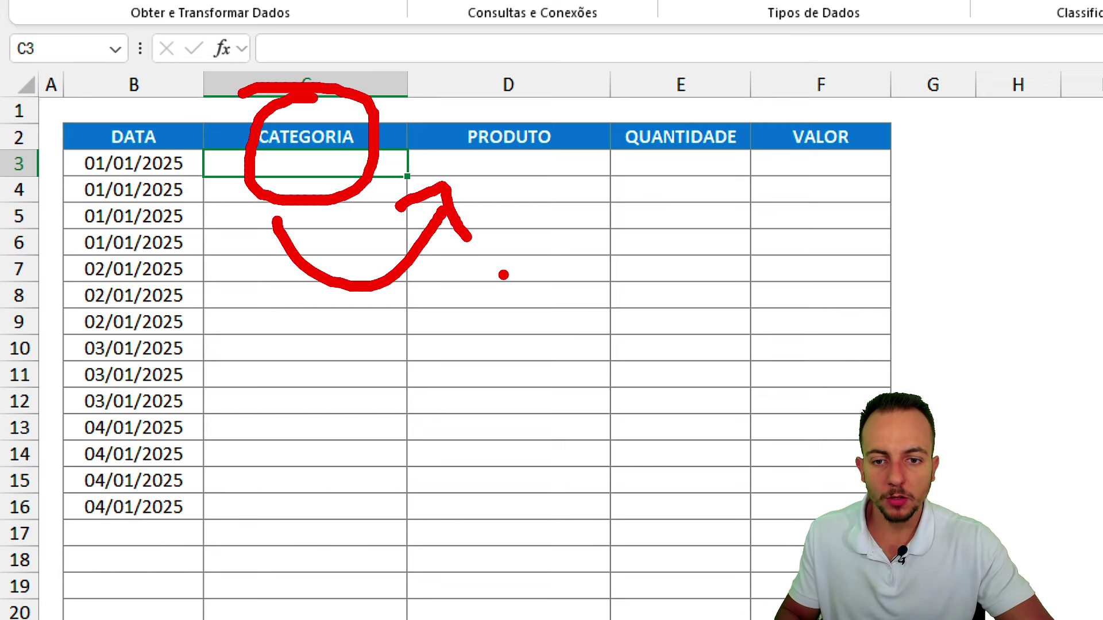
key(ctrl+Page_Up)
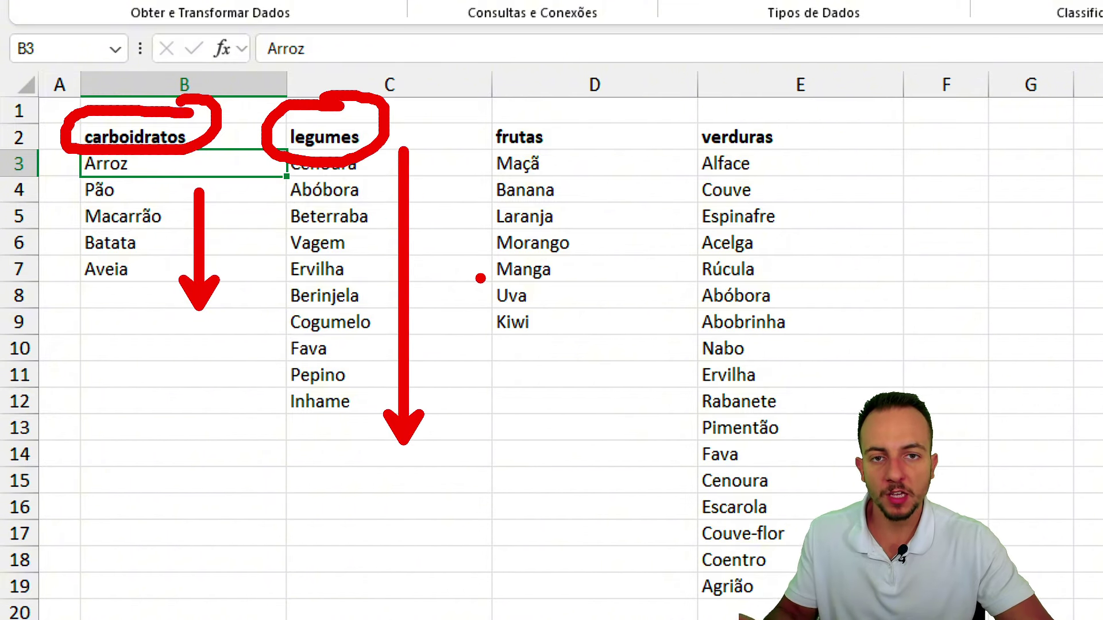
click(165, 598)
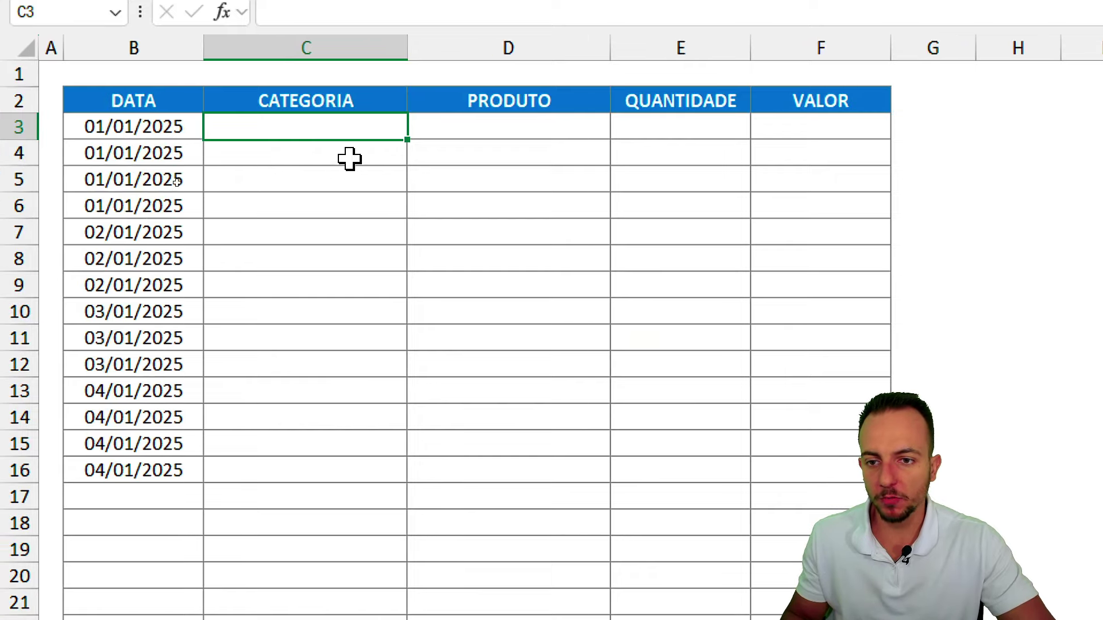
- Set C3:C16's validation to Lista with source =LISTAS!$B$2:$E$2, the category headers
drag(361, 126, 322, 471)
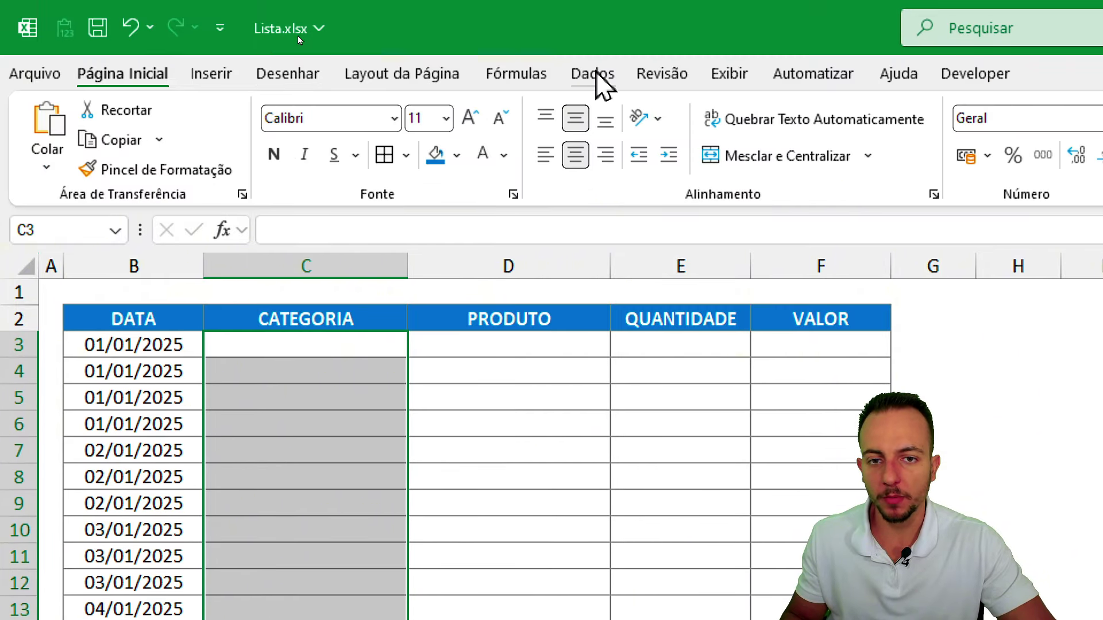
click(595, 72)
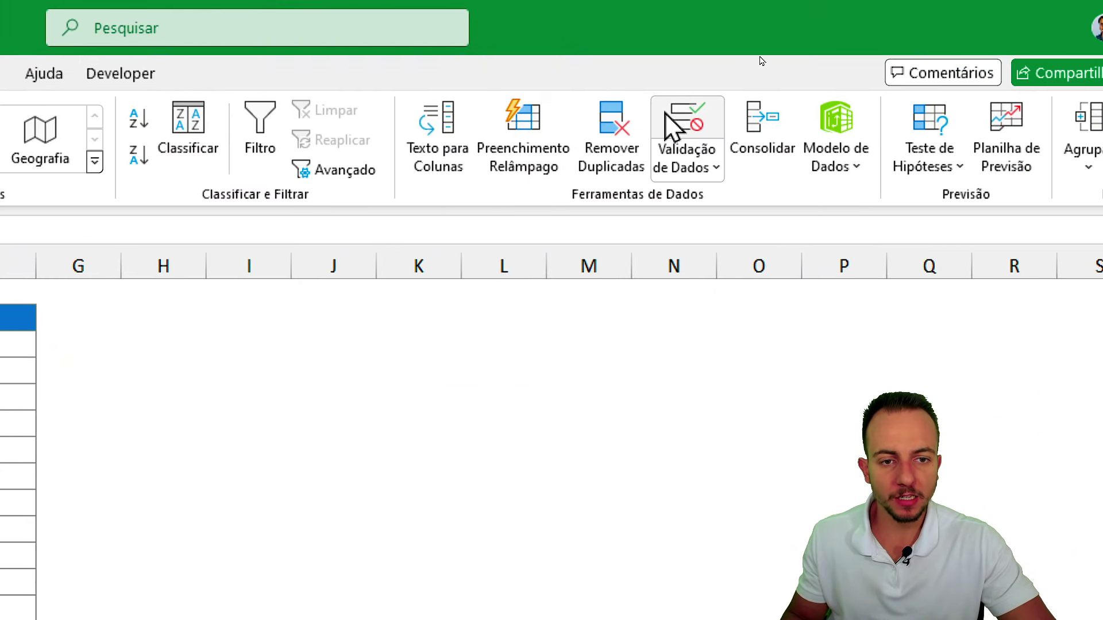
click(677, 120)
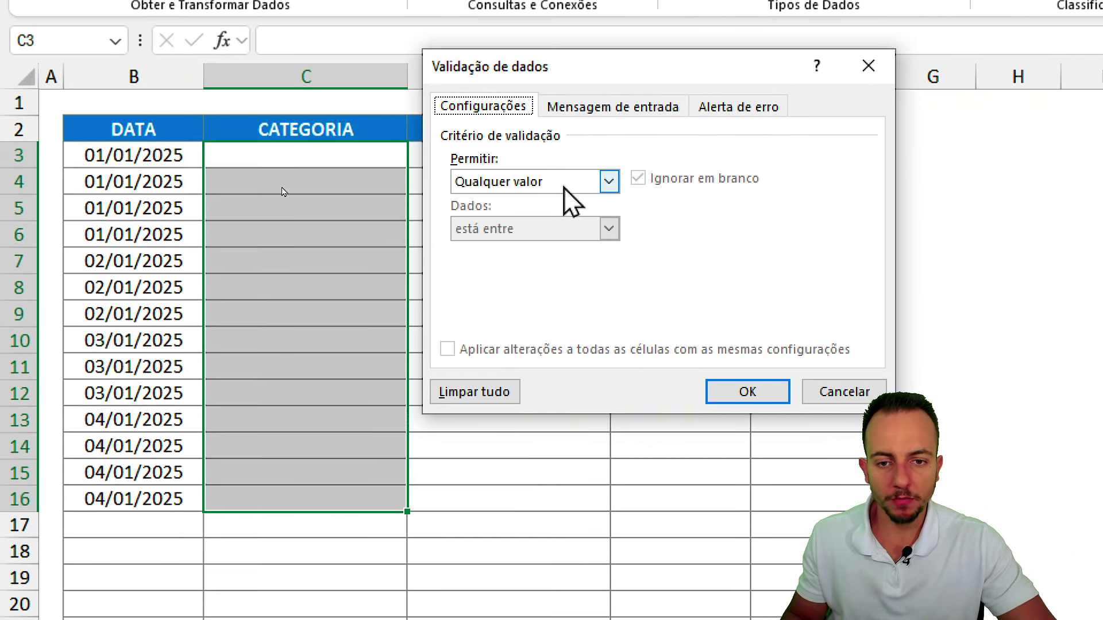
click(564, 186)
click(508, 247)
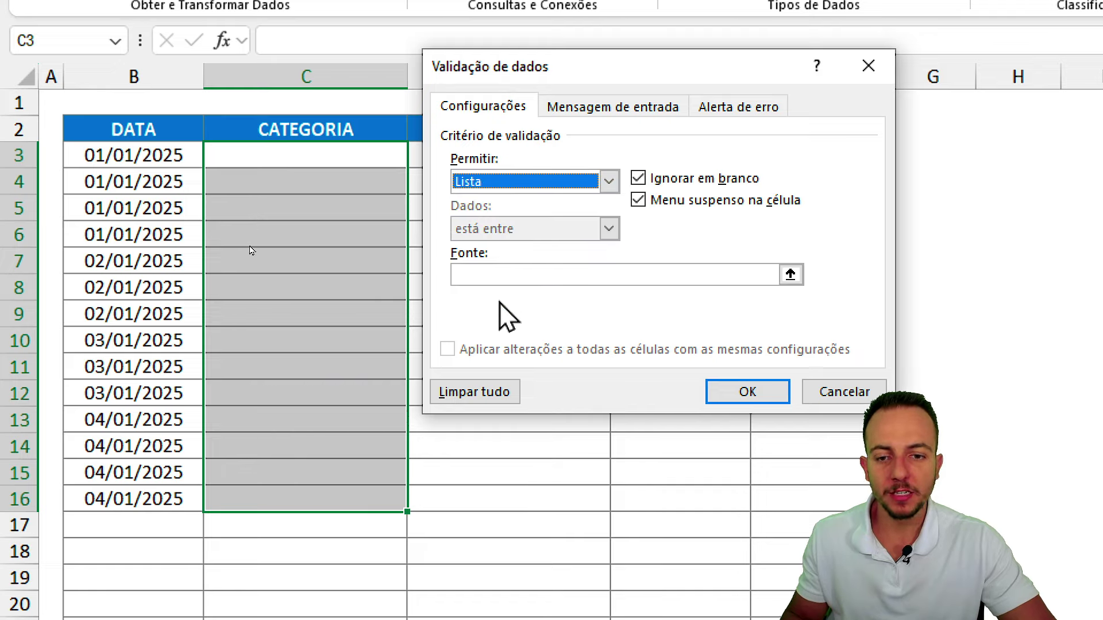
click(505, 274)
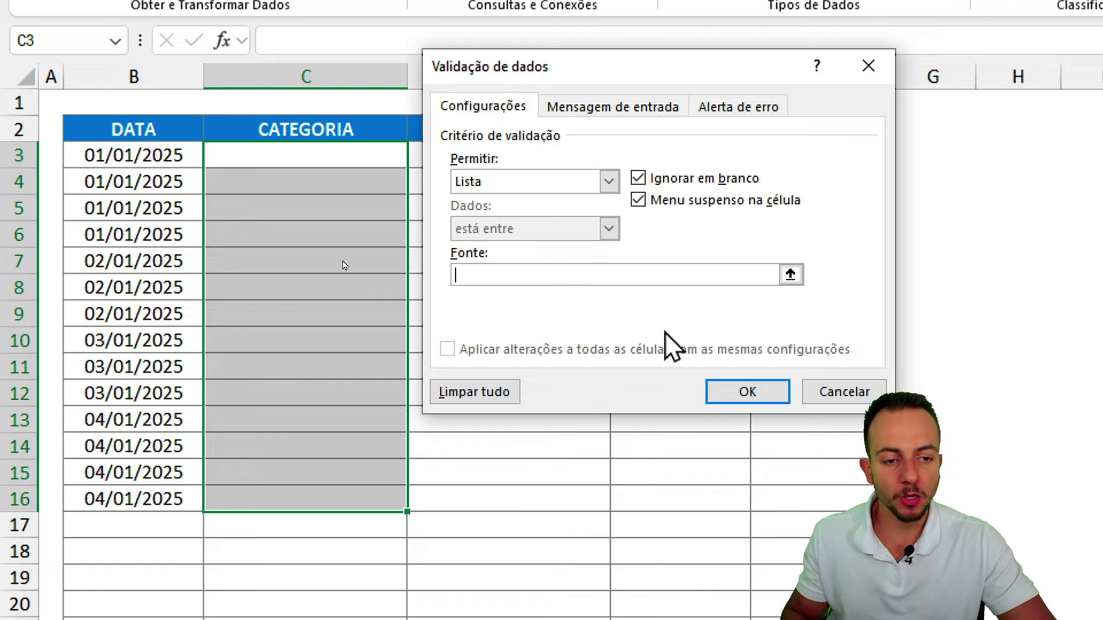
click(792, 276)
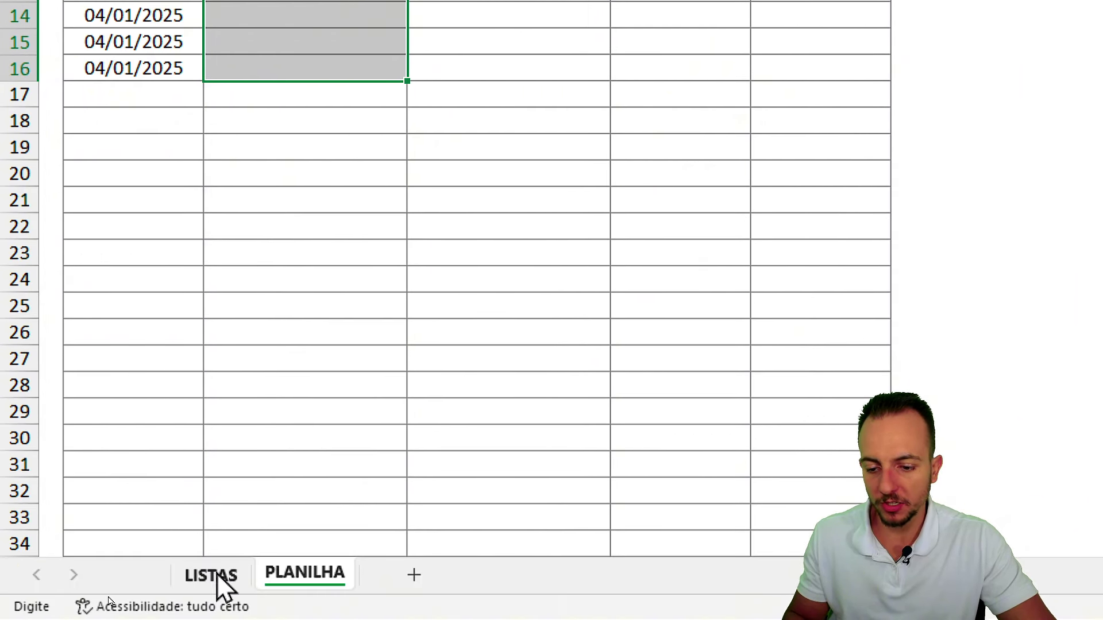
click(216, 574)
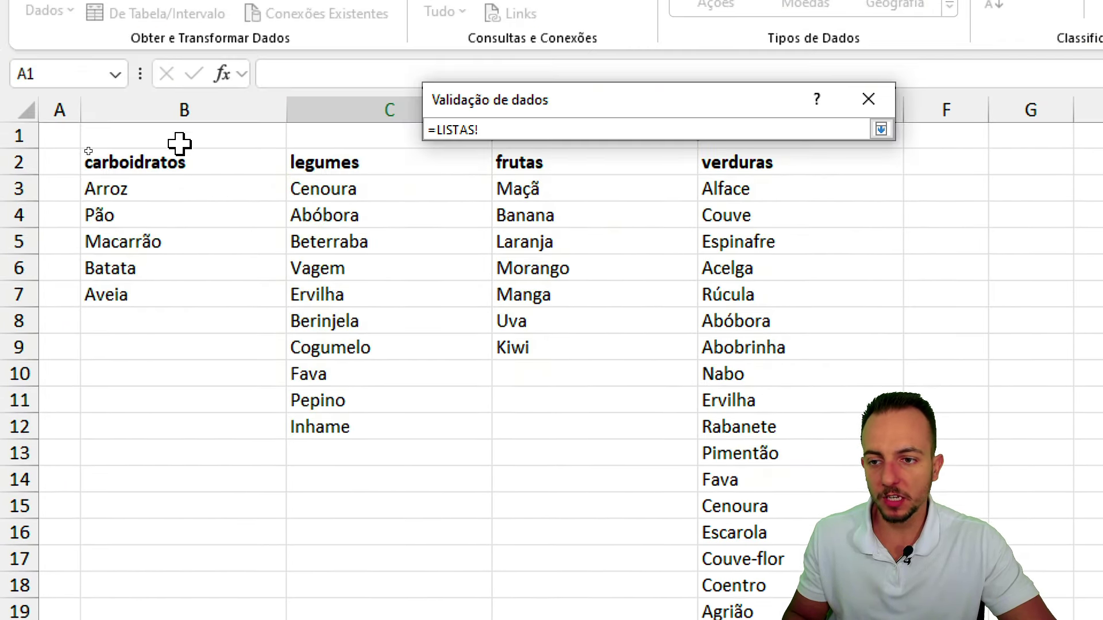
drag(173, 160, 735, 173)
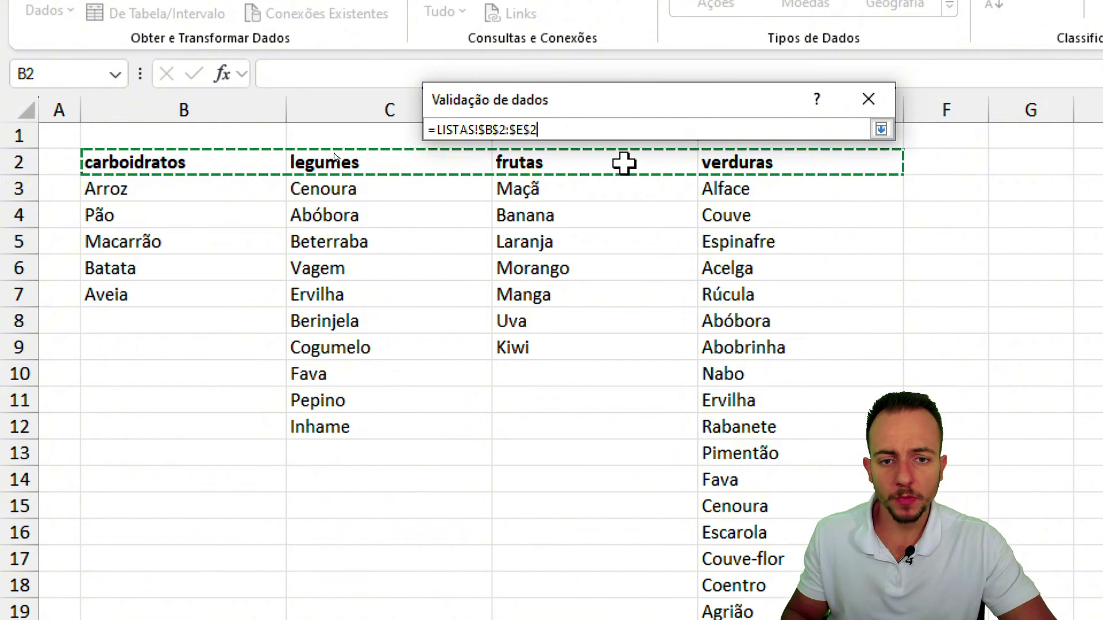
click(880, 129)
- Confirm the dropdown and choose Carboidratos, Frutas, Legumes, Verduras in C3 to C6
click(741, 432)
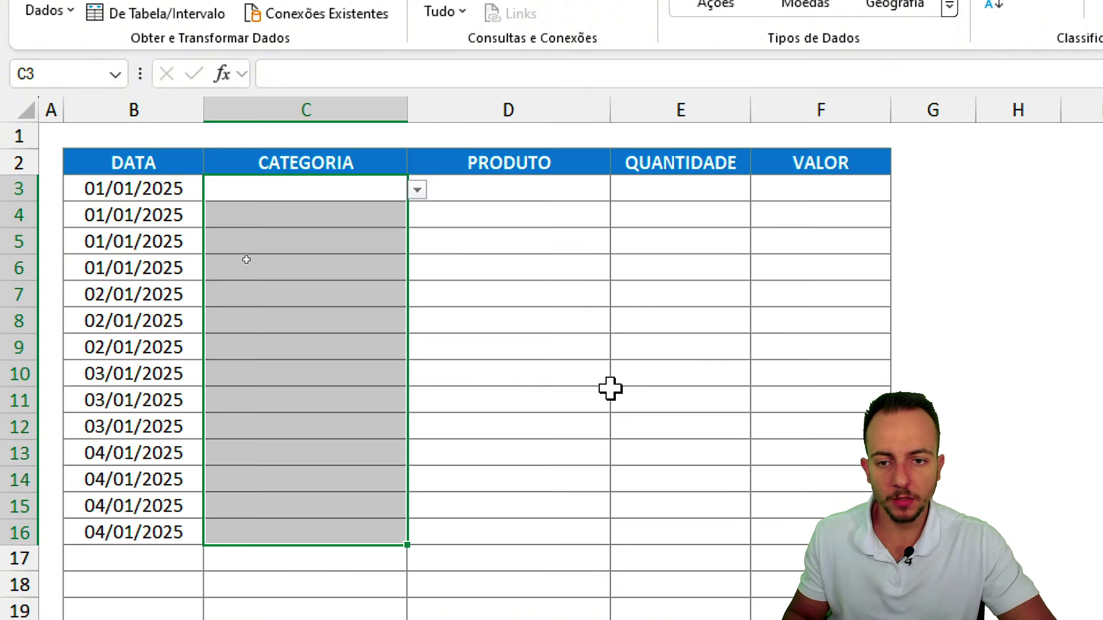
click(364, 217)
click(417, 213)
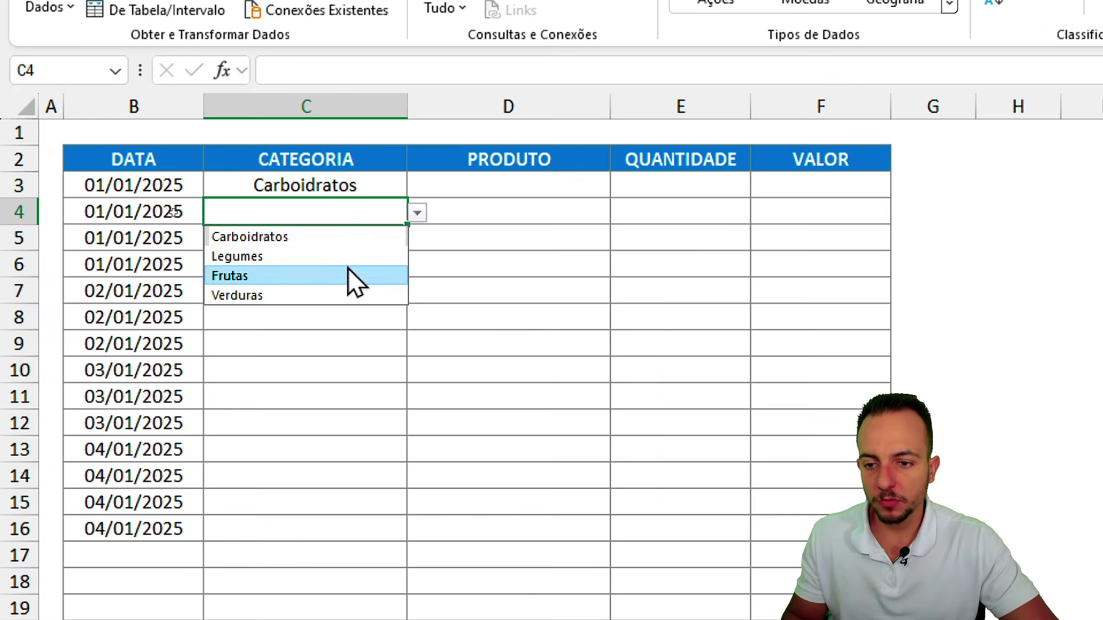
click(345, 274)
click(381, 243)
click(417, 239)
click(333, 285)
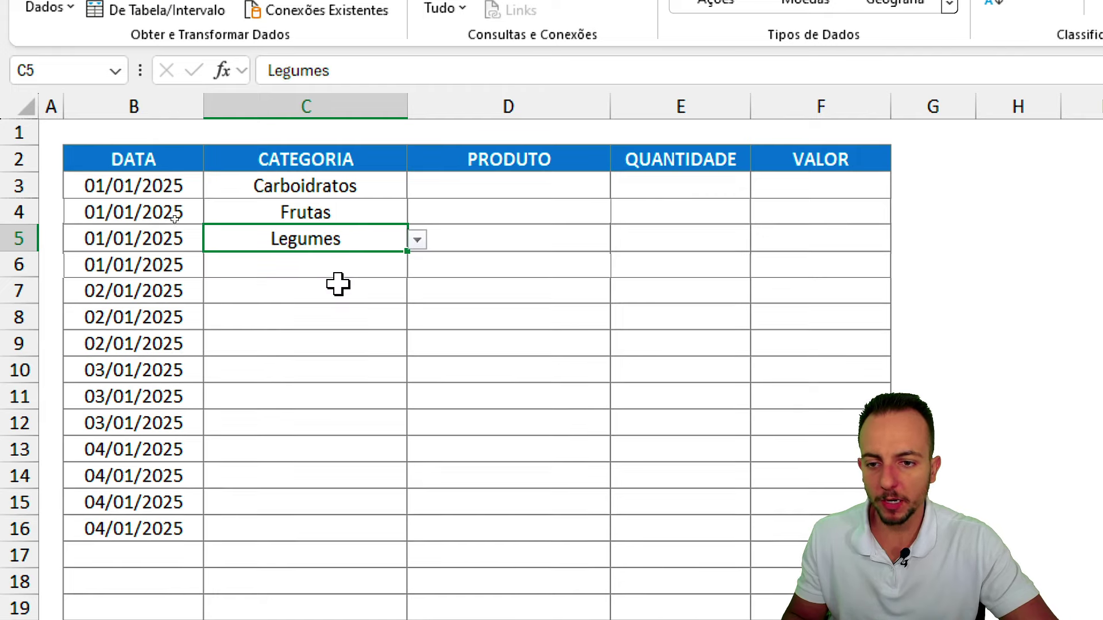
click(383, 261)
click(417, 265)
click(317, 347)
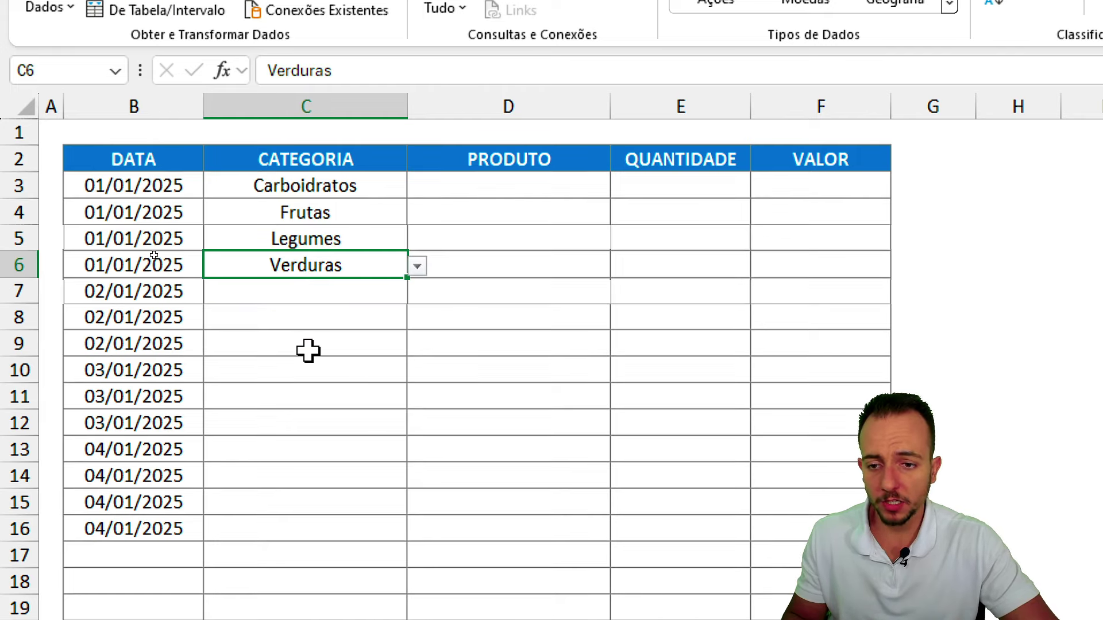
- Select the PRODUTO cells D3:D16
click(345, 185)
click(453, 187)
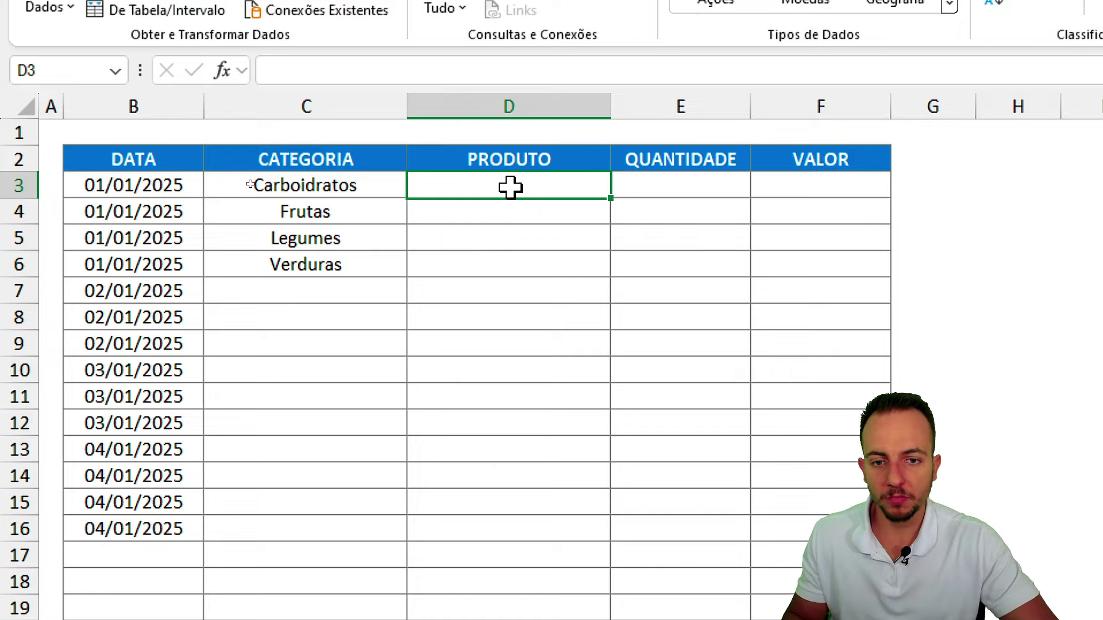
drag(510, 187, 487, 534)
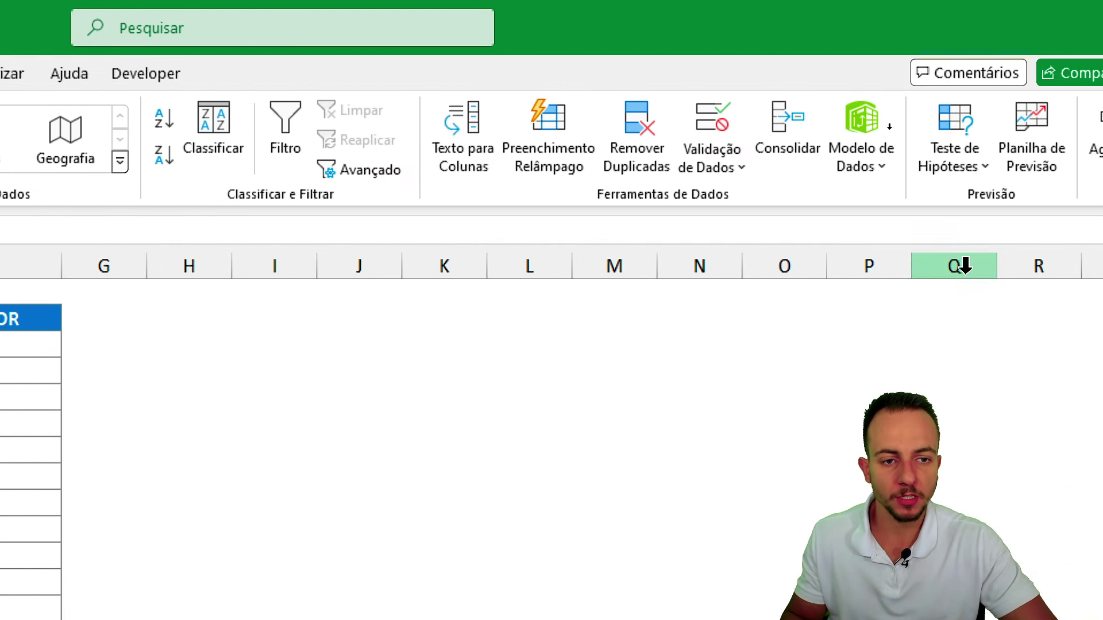
- Set D3:D16's validation type to Lista and focus the Fonte field
click(712, 123)
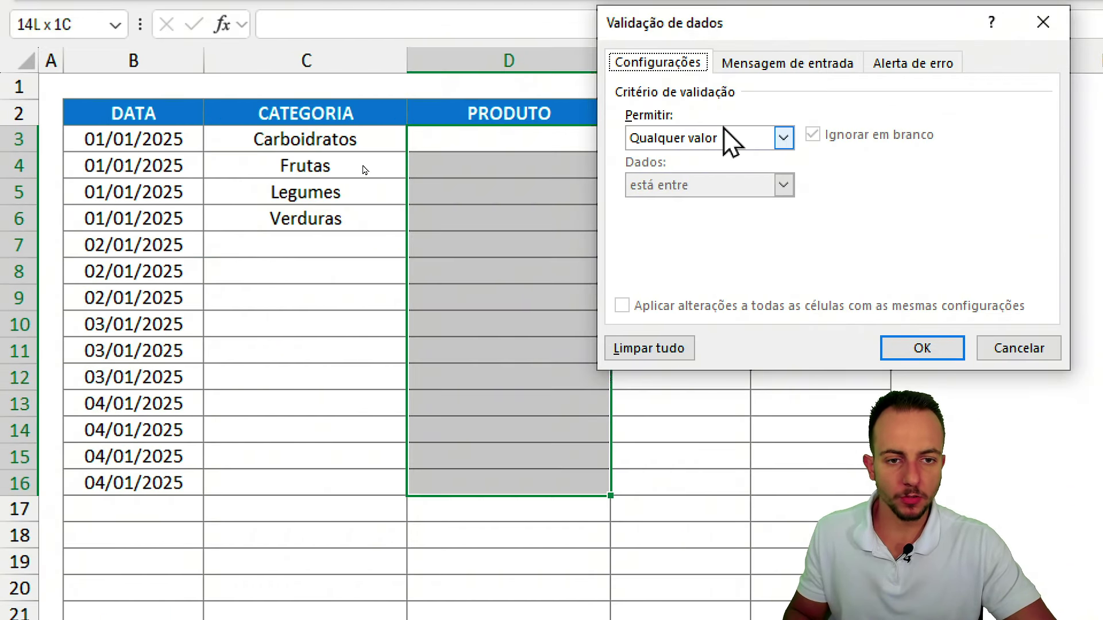
click(725, 142)
click(677, 204)
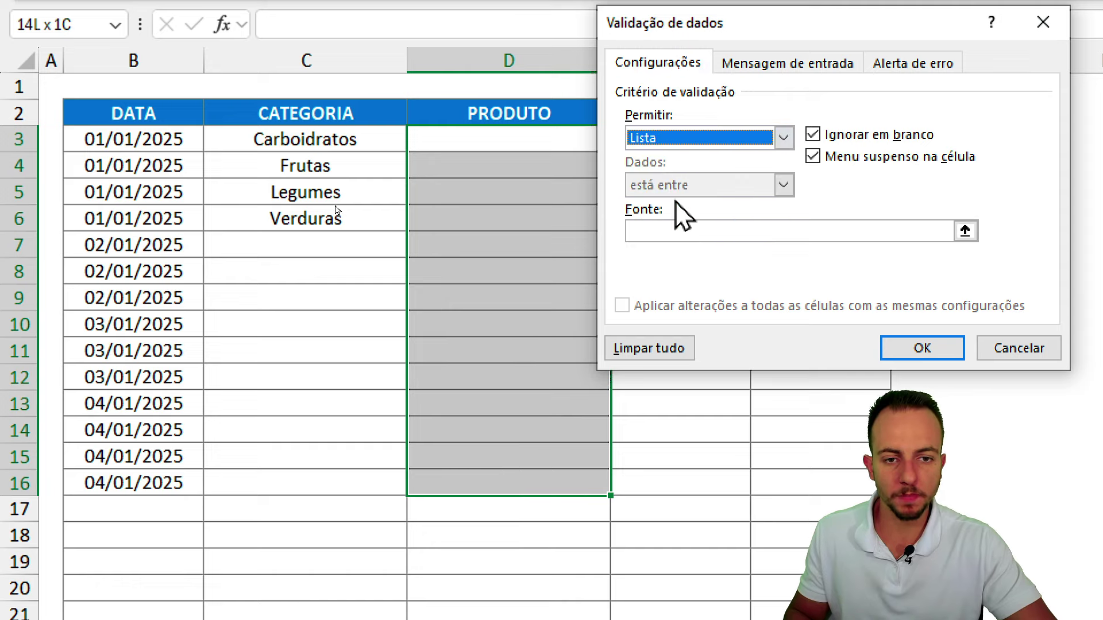
click(666, 229)
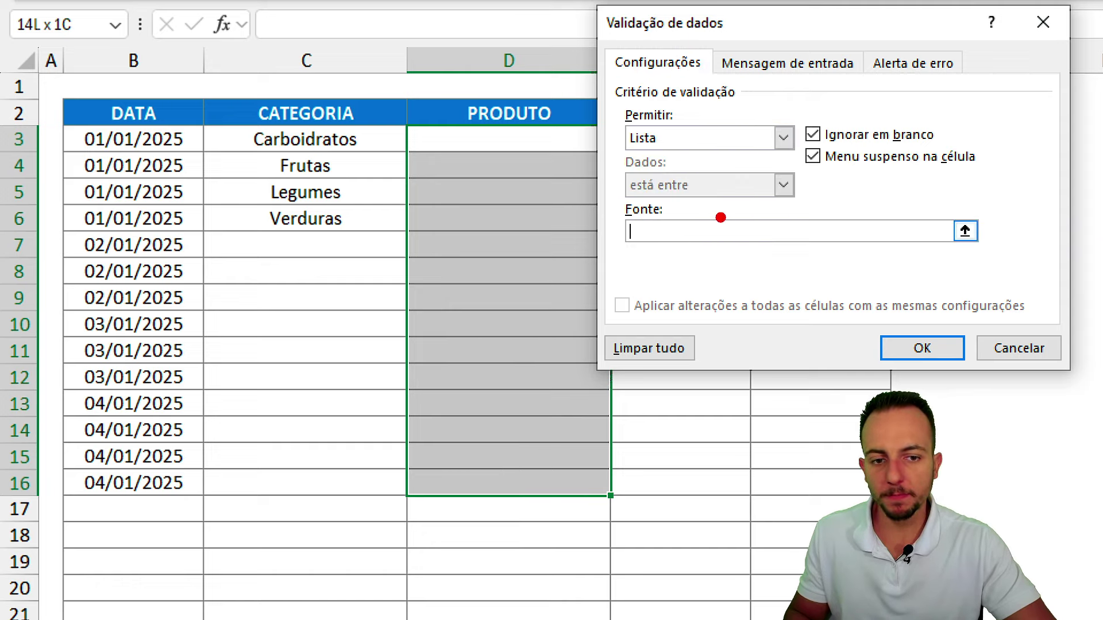
drag(720, 217, 745, 224)
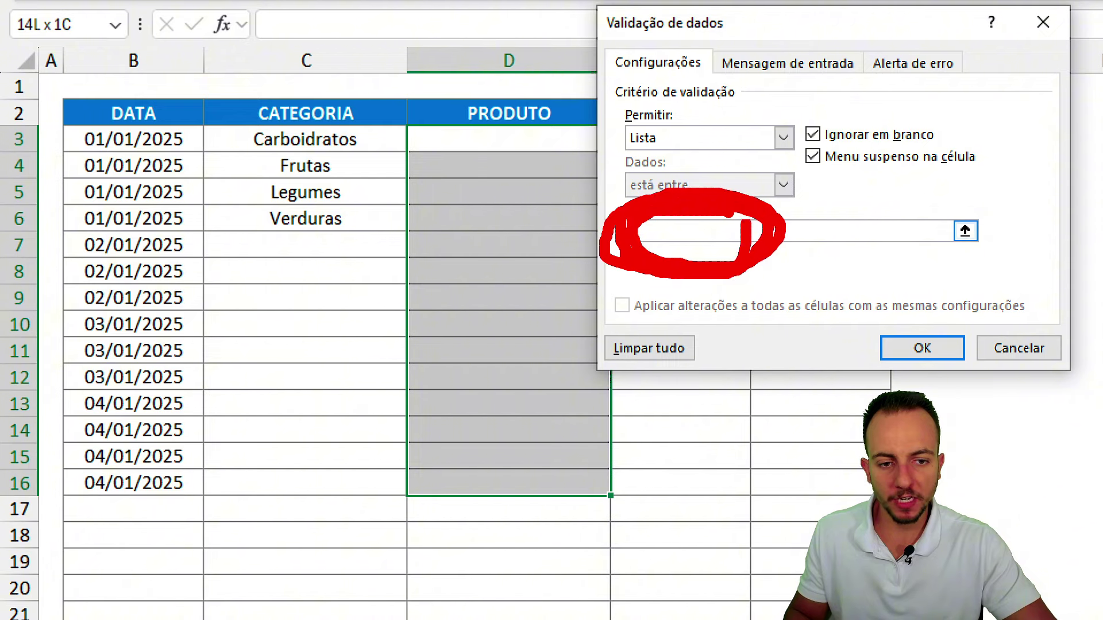
drag(655, 230, 747, 236)
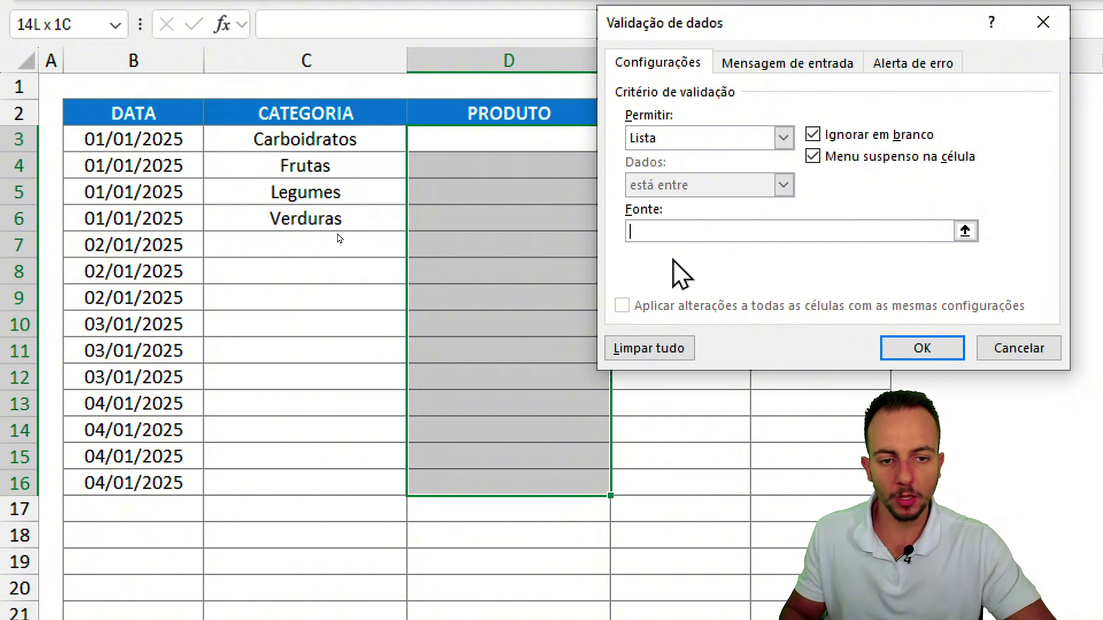
- Enter =INDIRETO(C3) as the list source in Fonte
text(=INDIRETO()
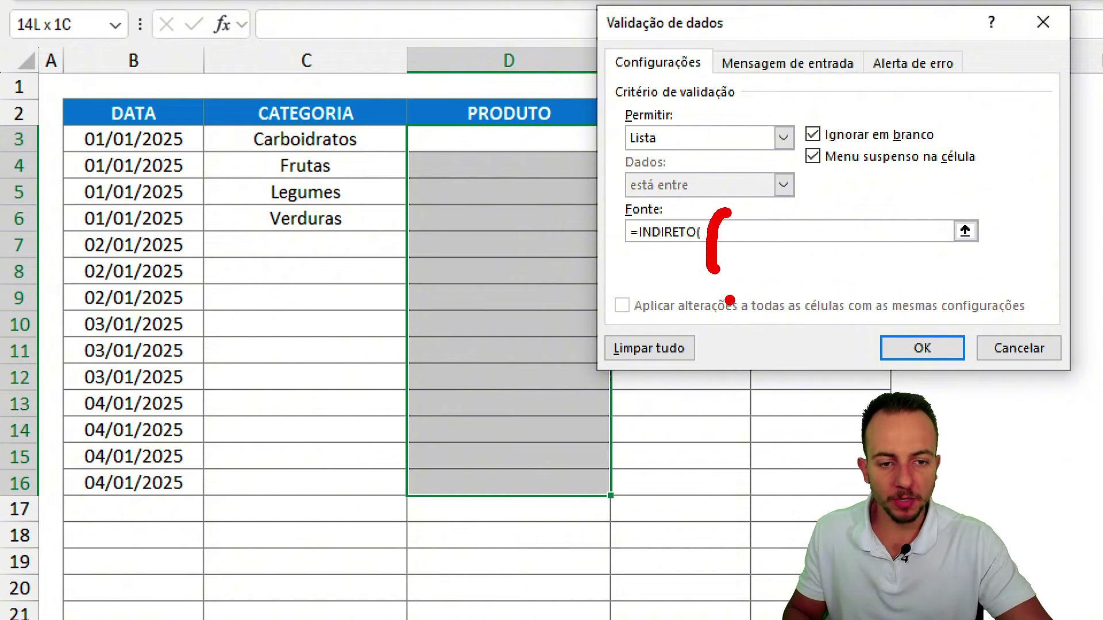
drag(244, 122, 334, 156)
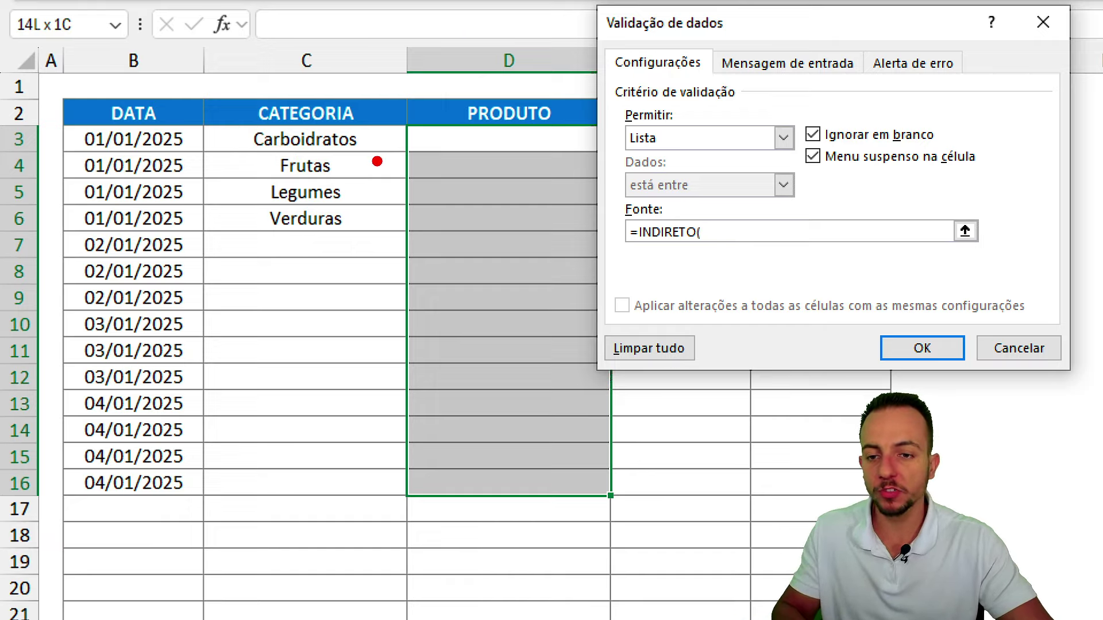
drag(232, 125, 376, 155)
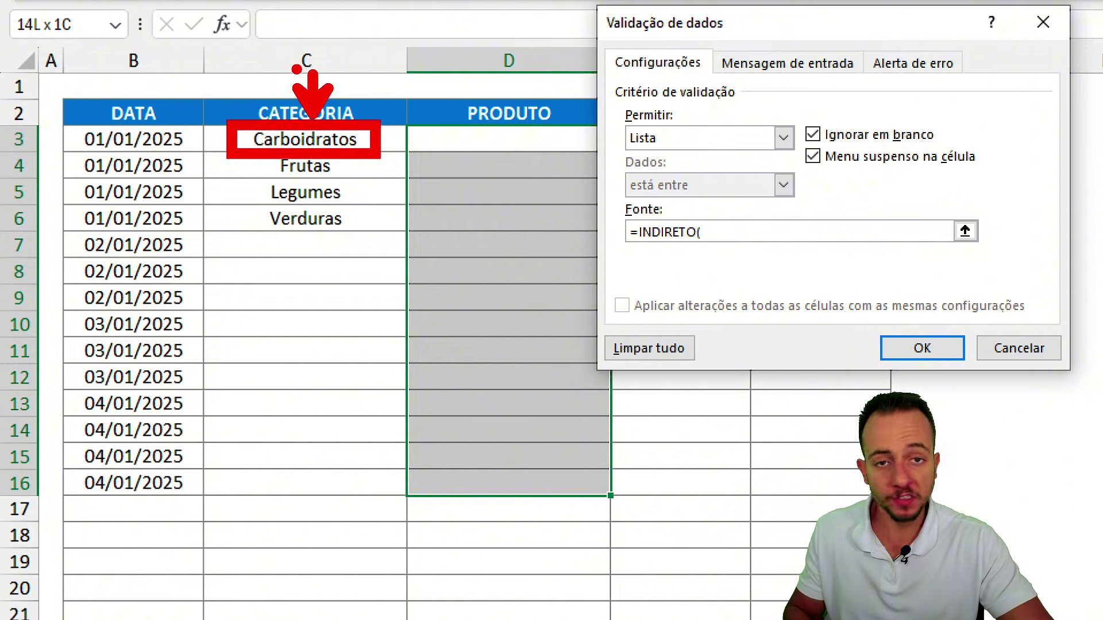
drag(220, 137, 75, 140)
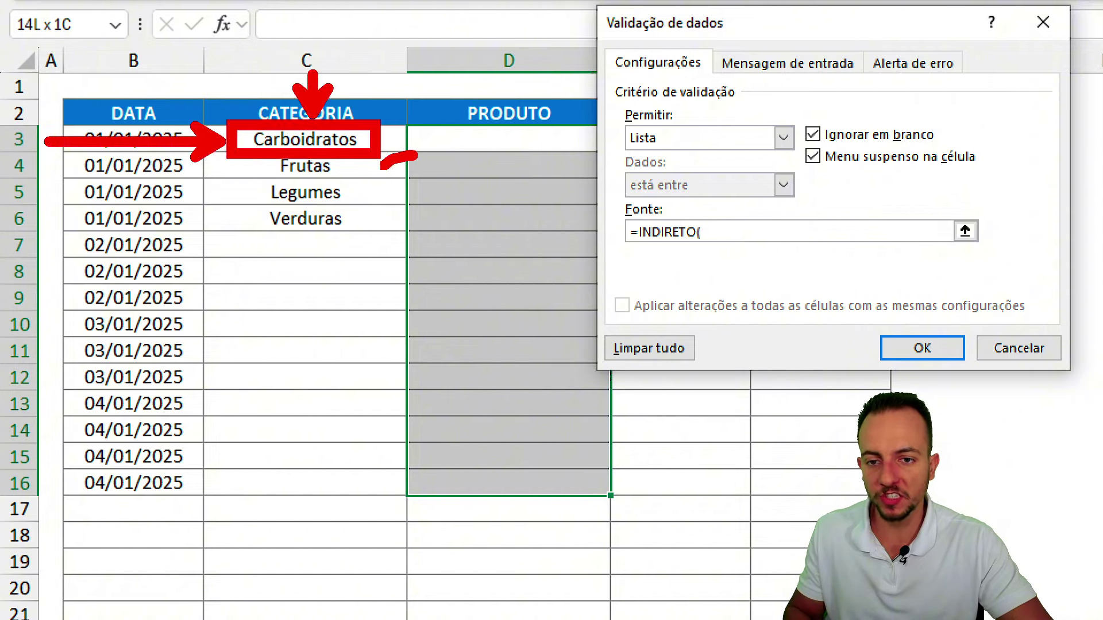
mouse_move(382, 168)
mouse_down()
mouse_move(427, 194)
mouse_move(394, 298)
mouse_up()
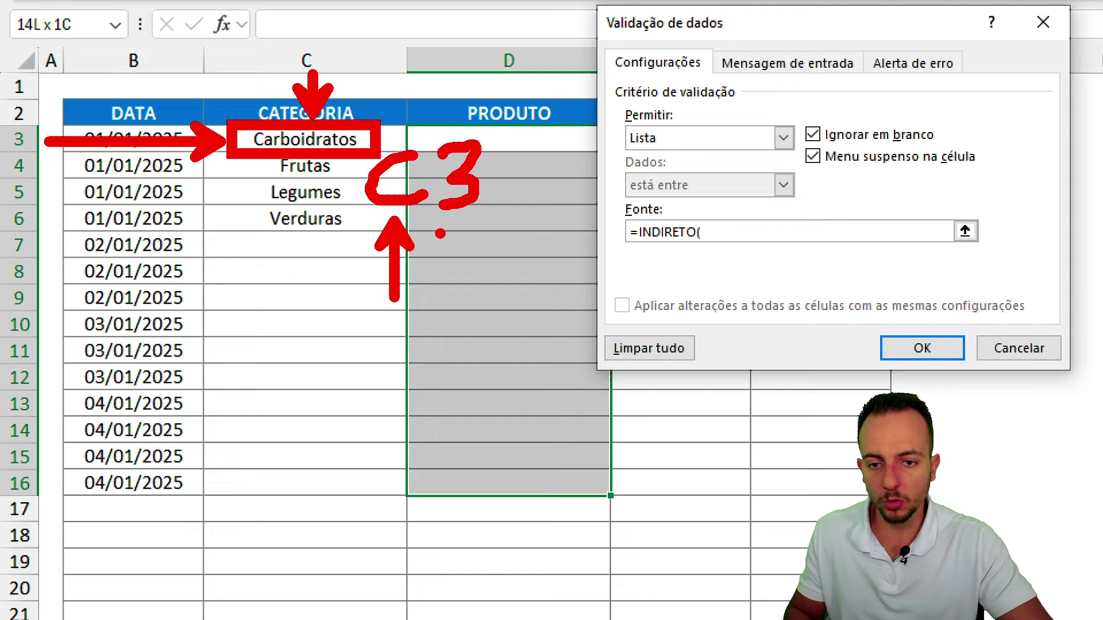
drag(468, 218, 464, 295)
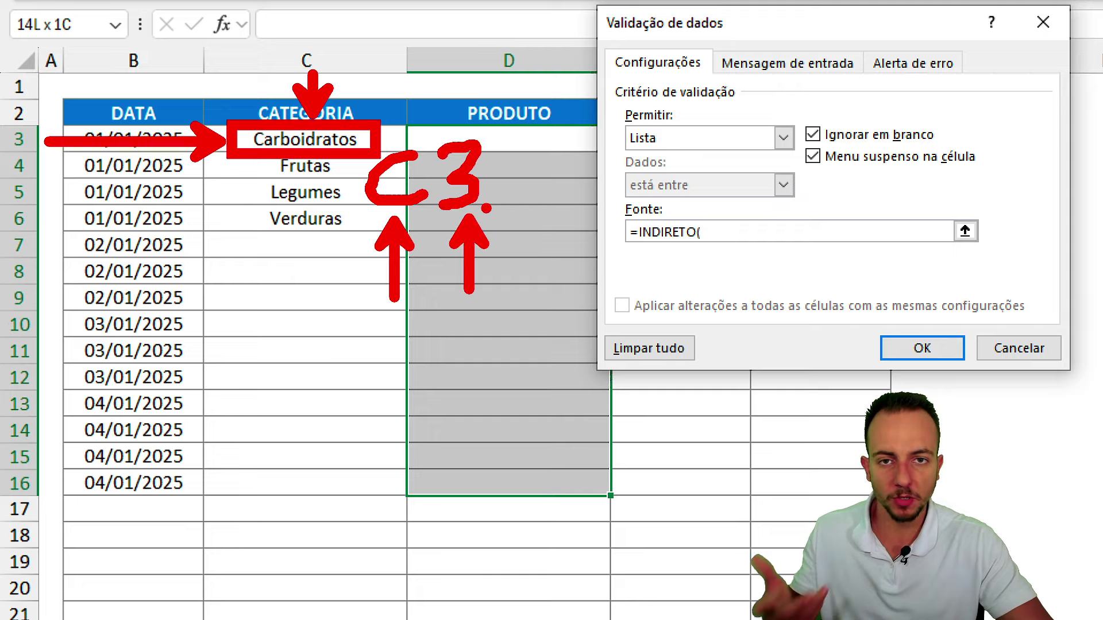
key(Escape)
text(C3)
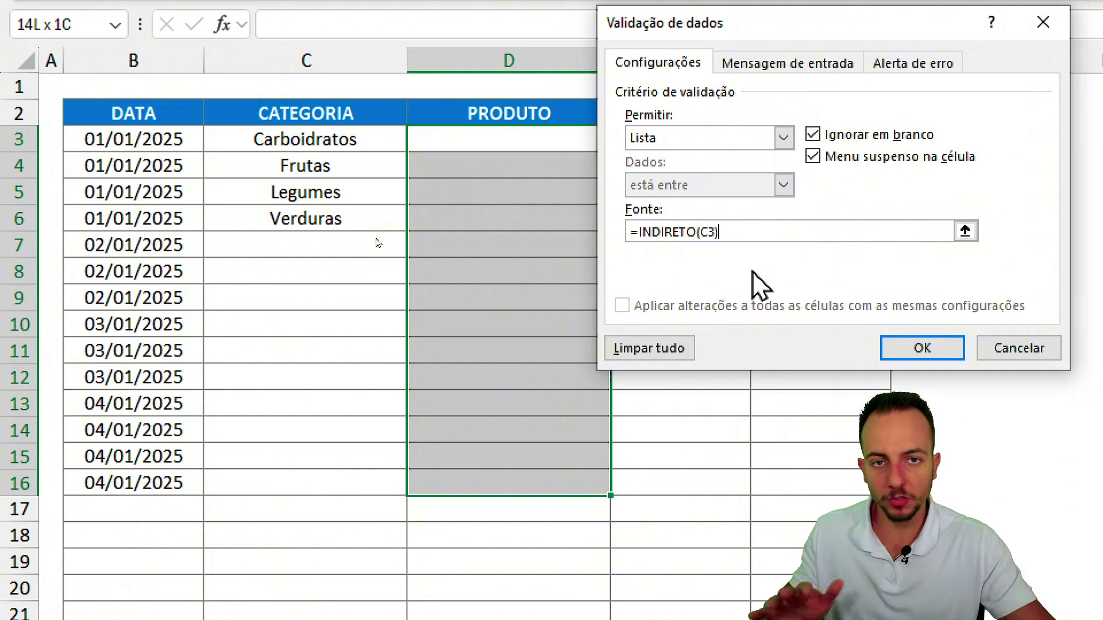
- Apply the =INDIRETO(C3) validation, accept the source-error warning with Sim, and check D4
click(900, 353)
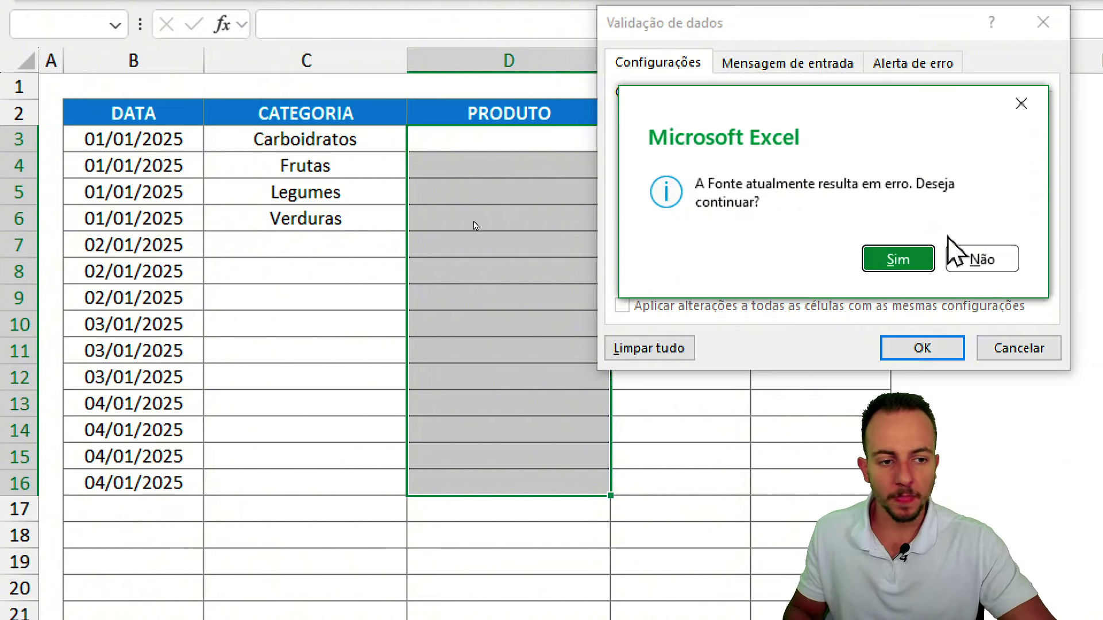
click(888, 261)
click(442, 146)
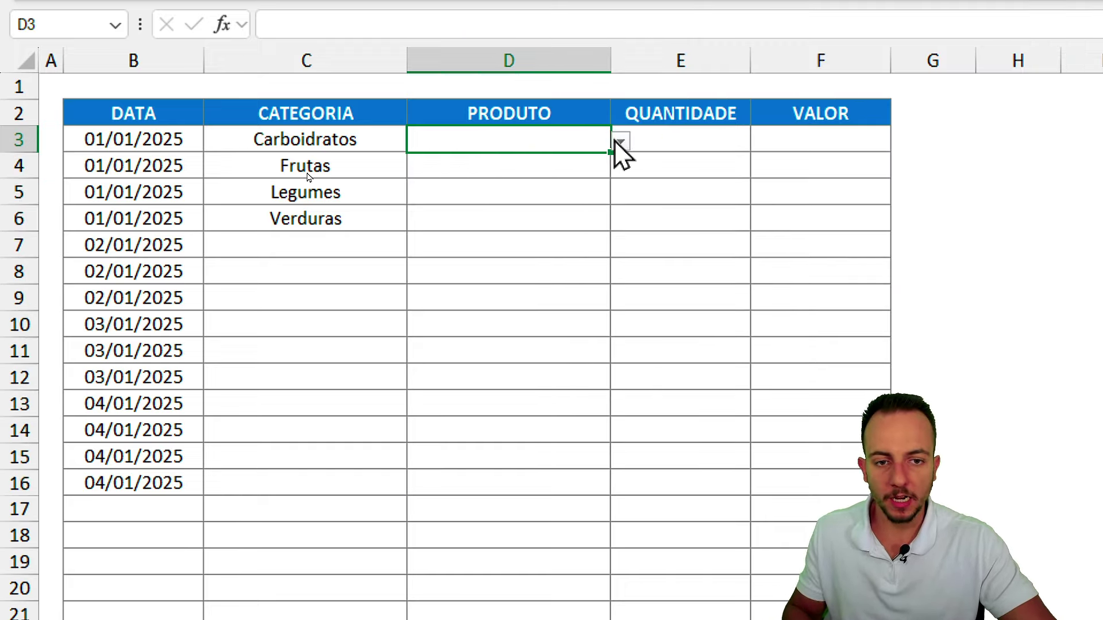
click(579, 164)
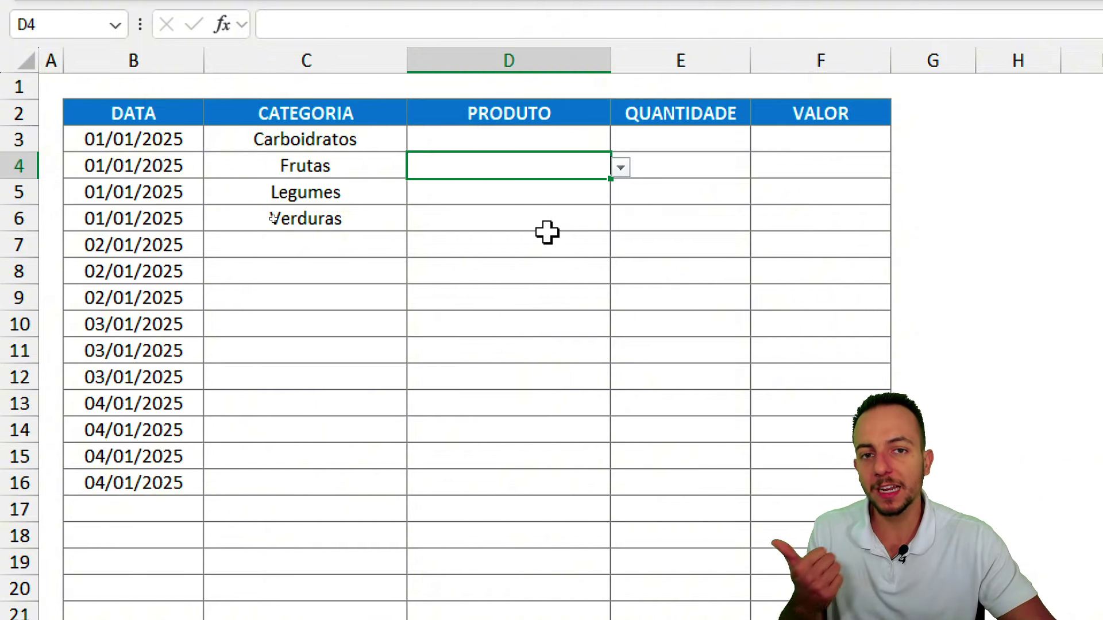
click(210, 575)
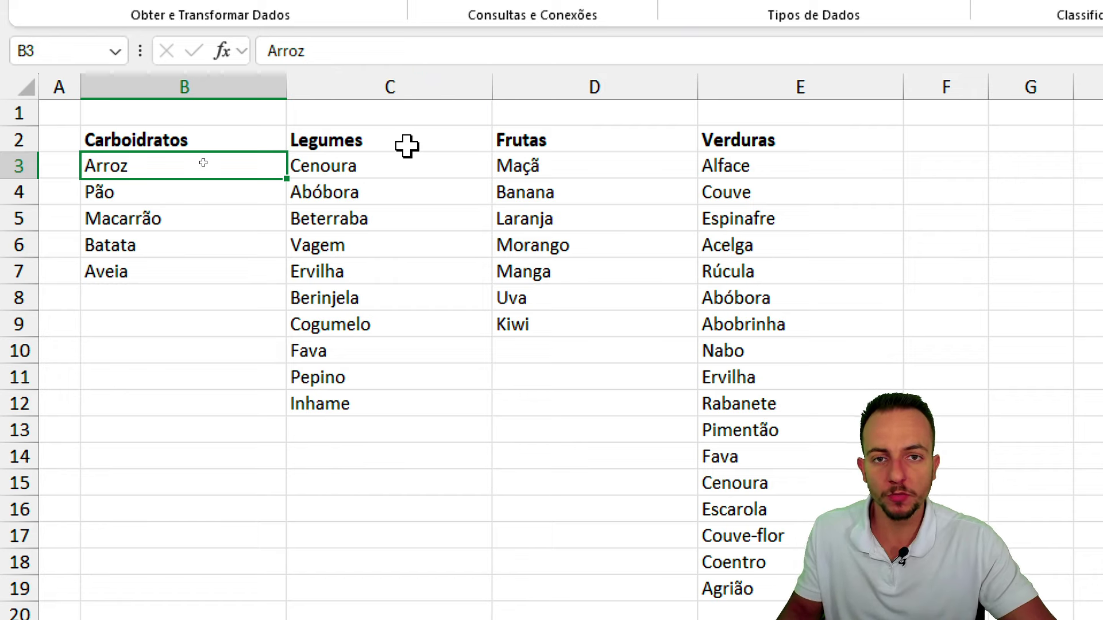
- On LISTAS, select the Carboidratos list together with its header
drag(245, 146, 249, 268)
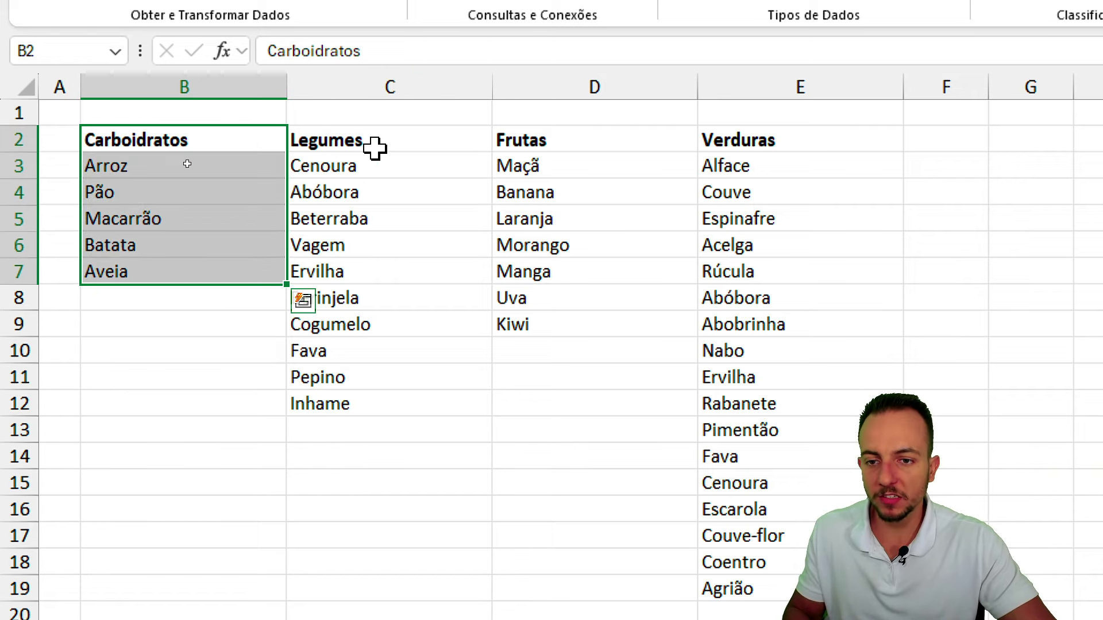
ctrl+drag(374, 149, 364, 406)
ctrl+drag(588, 121, 570, 323)
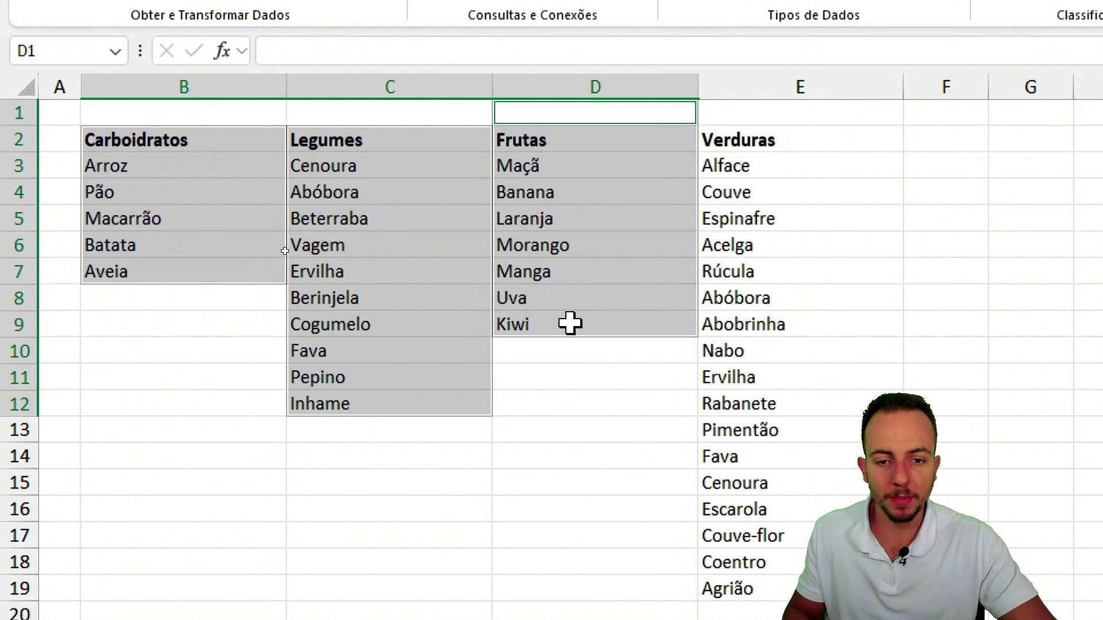
click(585, 263)
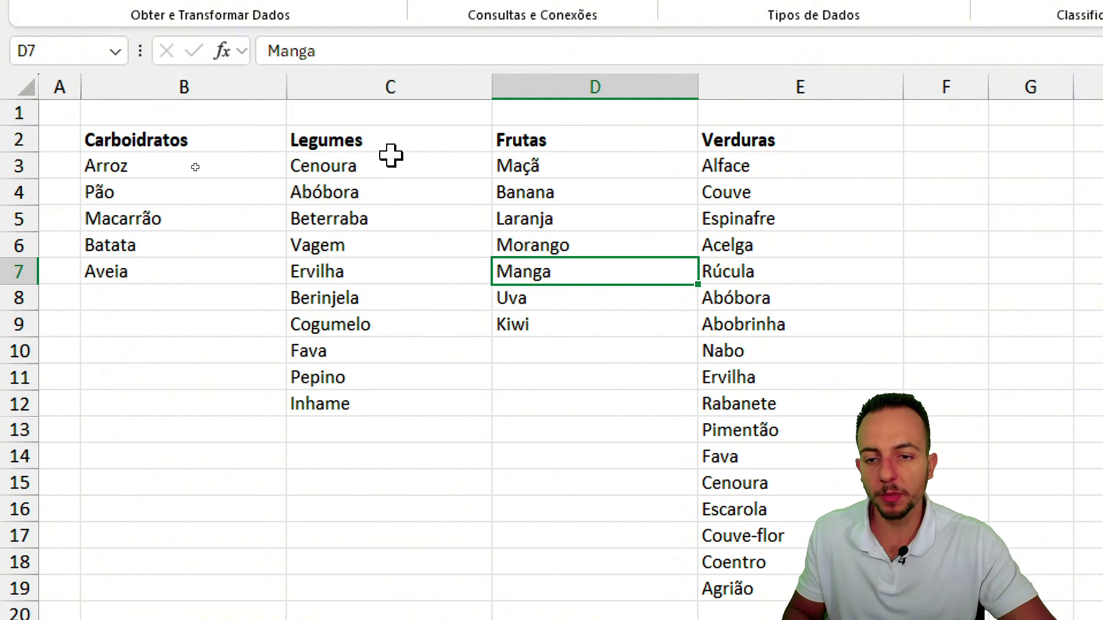
drag(214, 136, 192, 267)
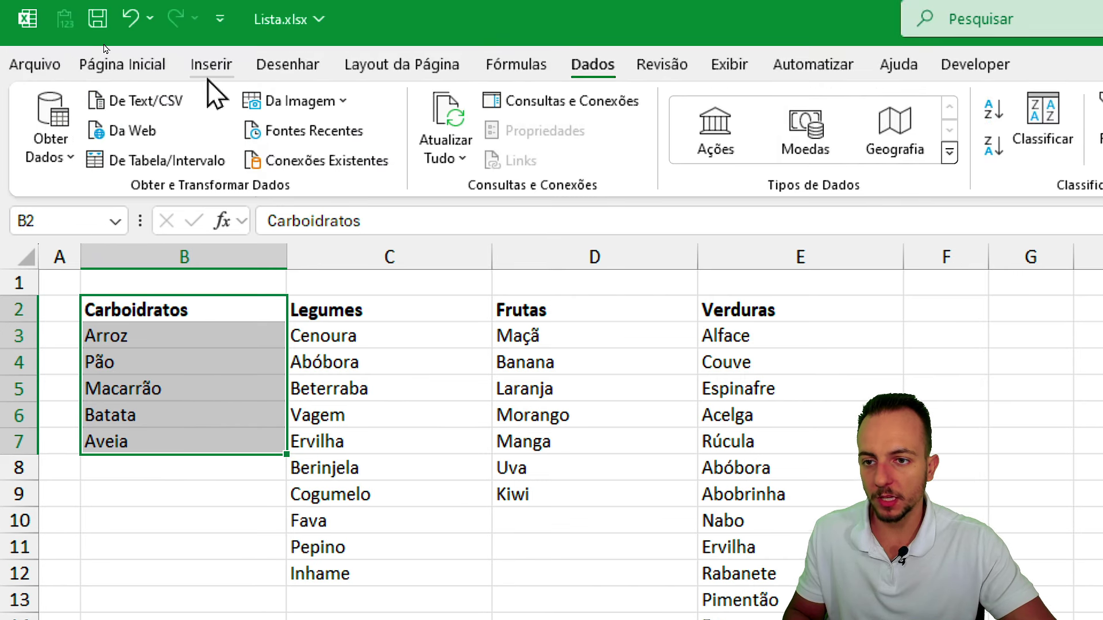
- Convert the Carboidratos range into a table with headers and name it 'cARBOIDRATOS'
click(211, 64)
click(238, 119)
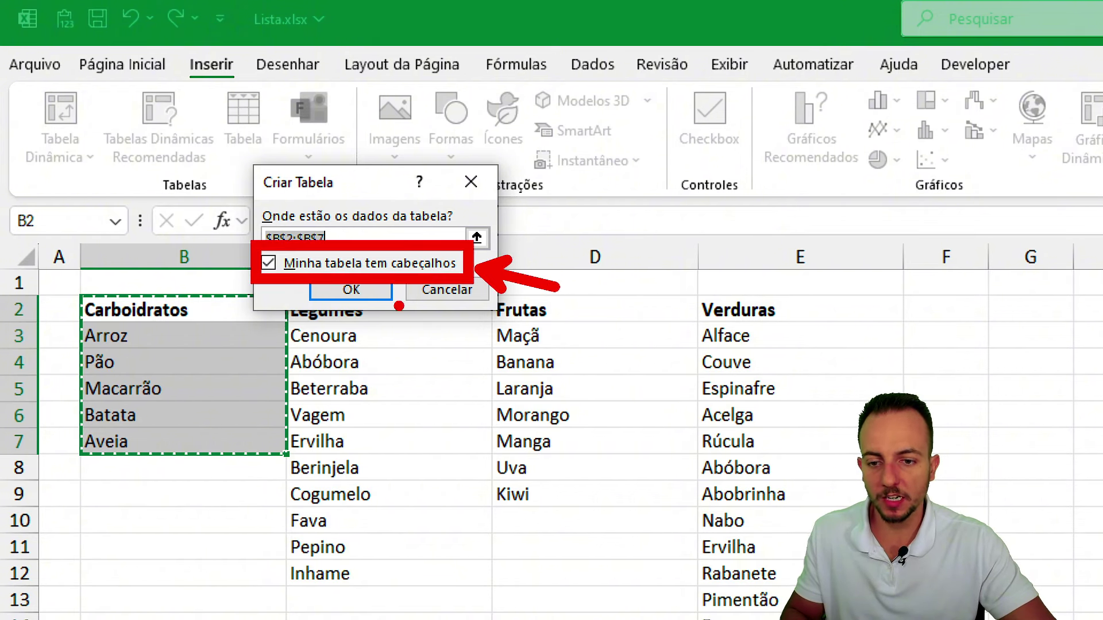
click(351, 289)
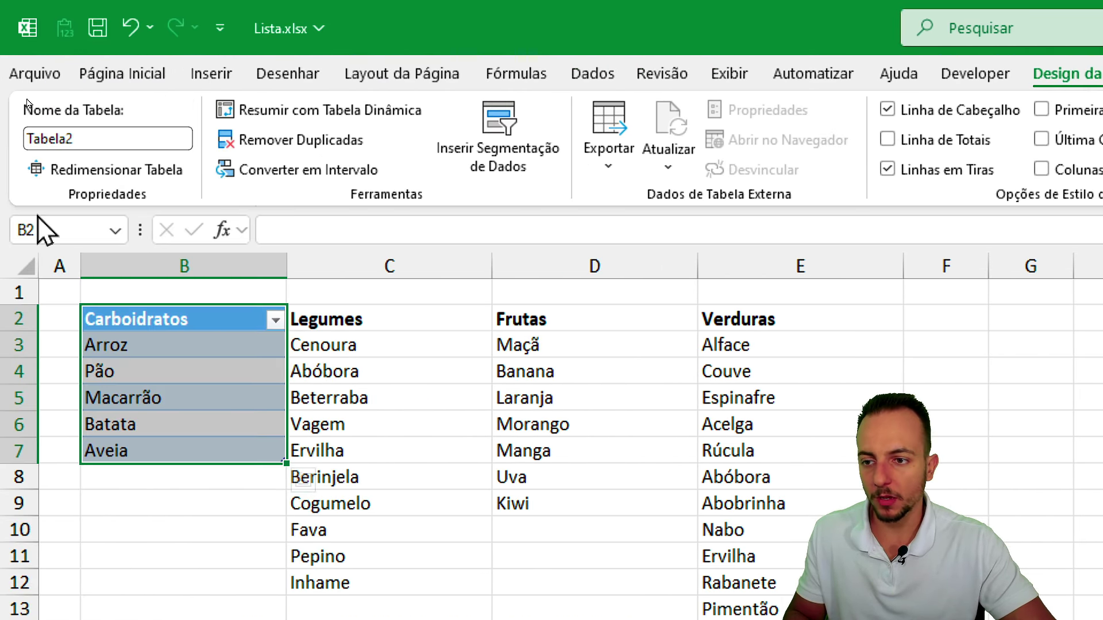
click(95, 133)
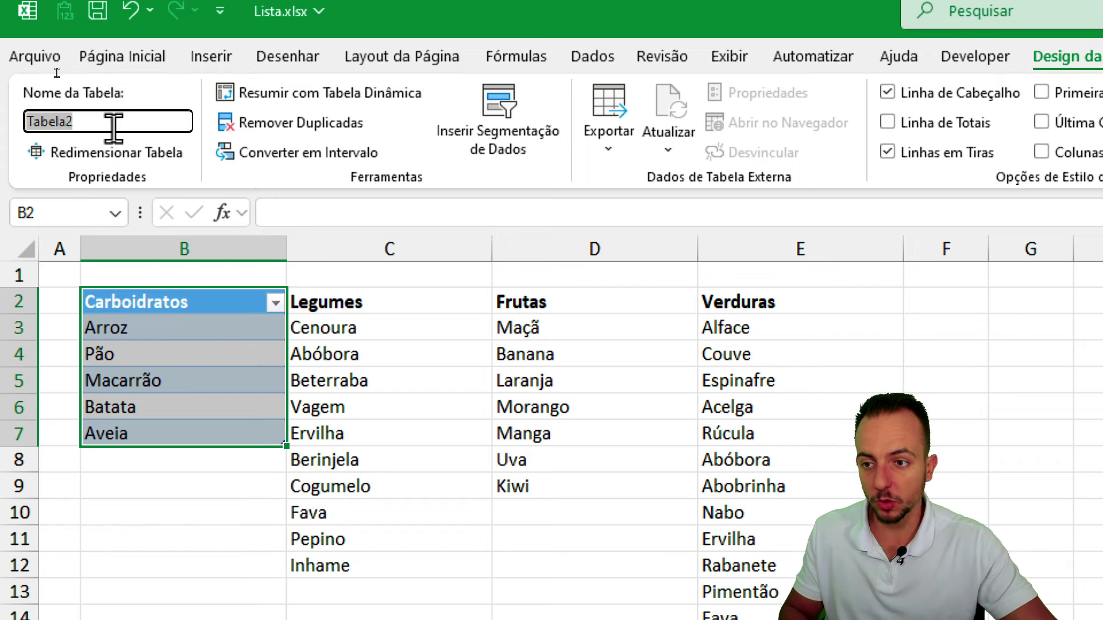
text(cARBOIDRATOS)
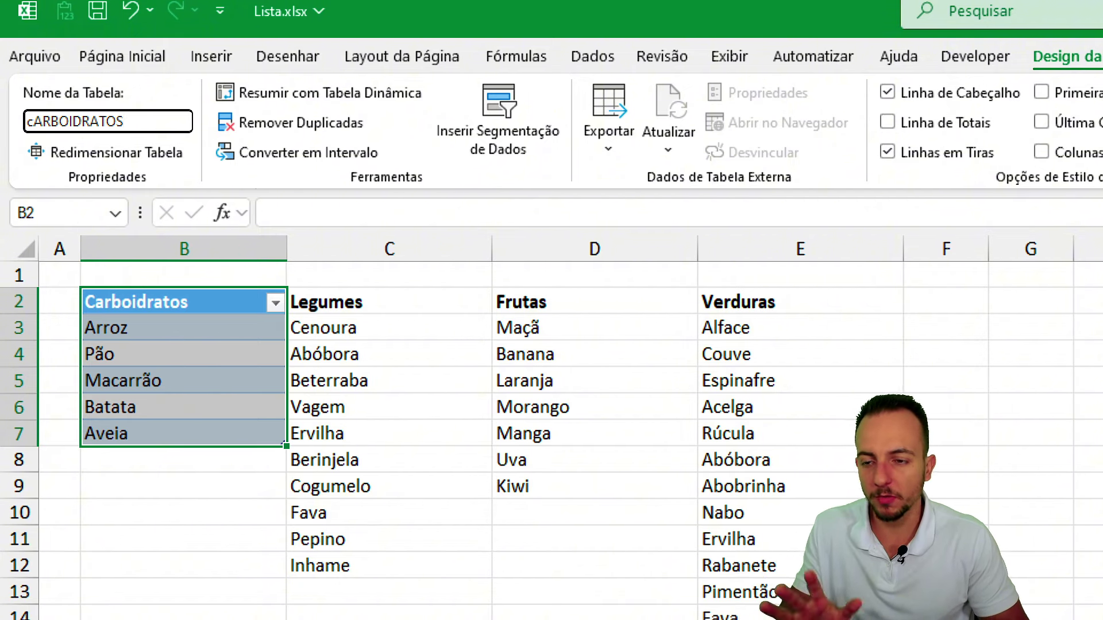
key(Return)
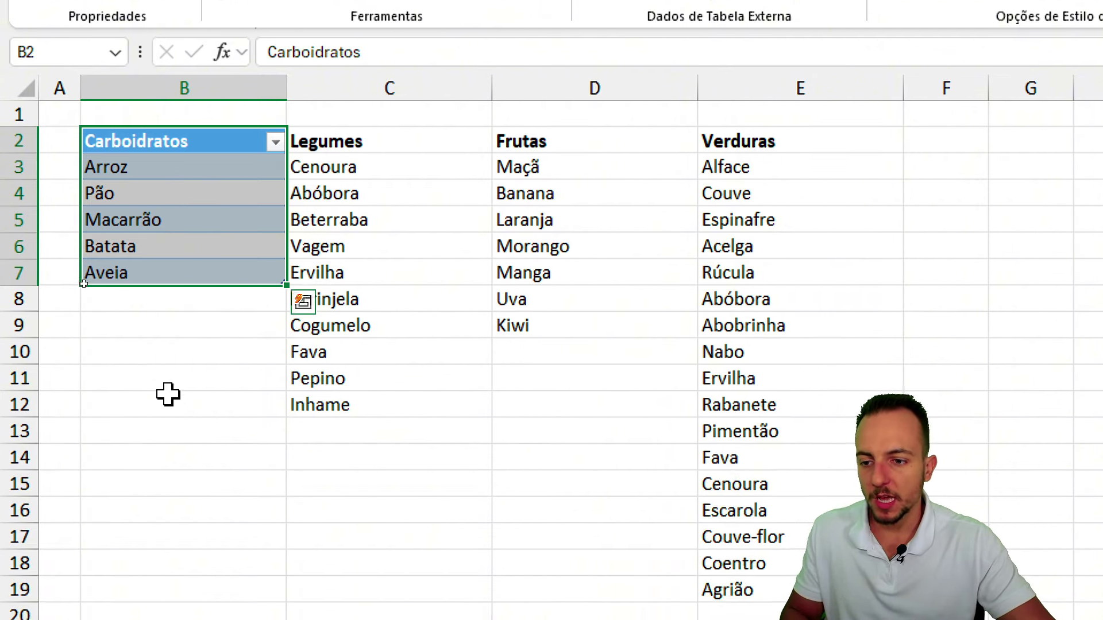
- Inspect the new table's banded styling by selecting cells below and inside it
click(168, 382)
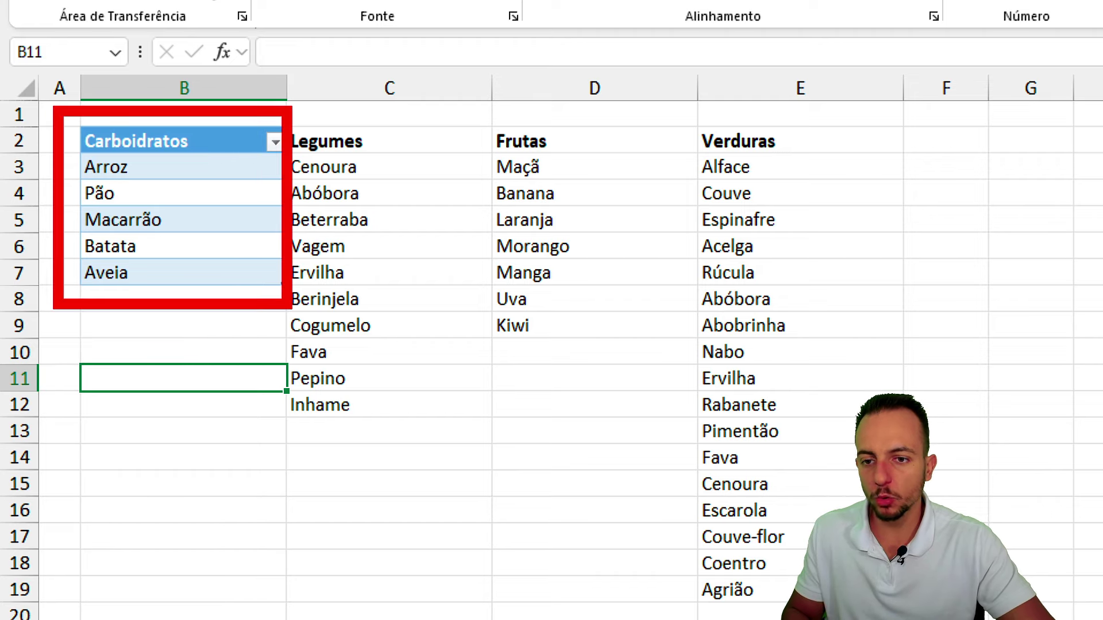
click(19, 298)
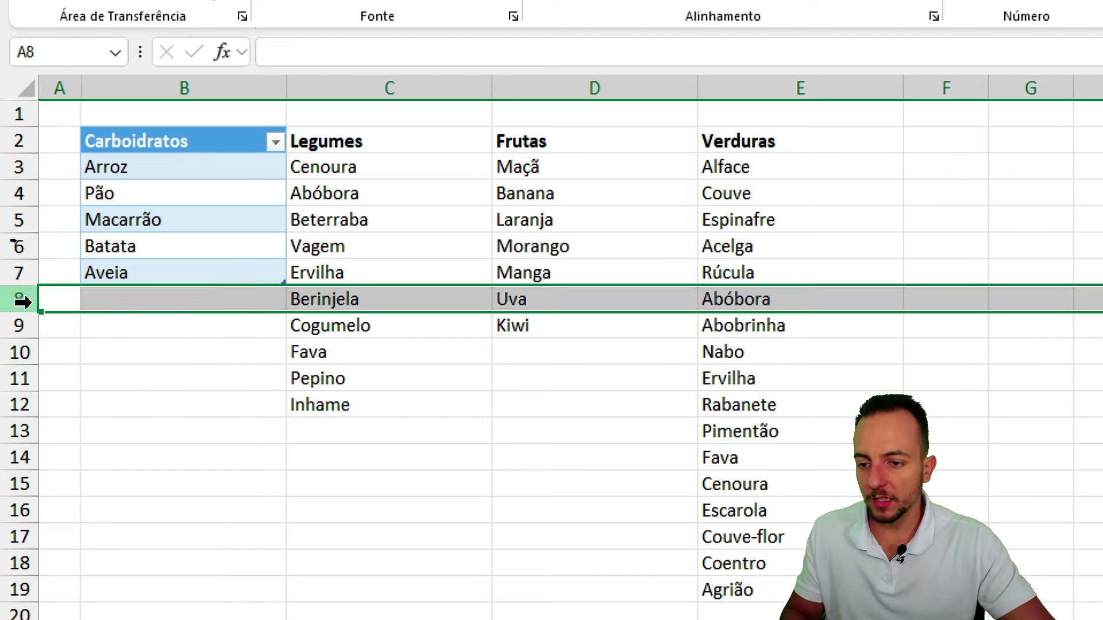
drag(149, 300, 154, 352)
click(189, 224)
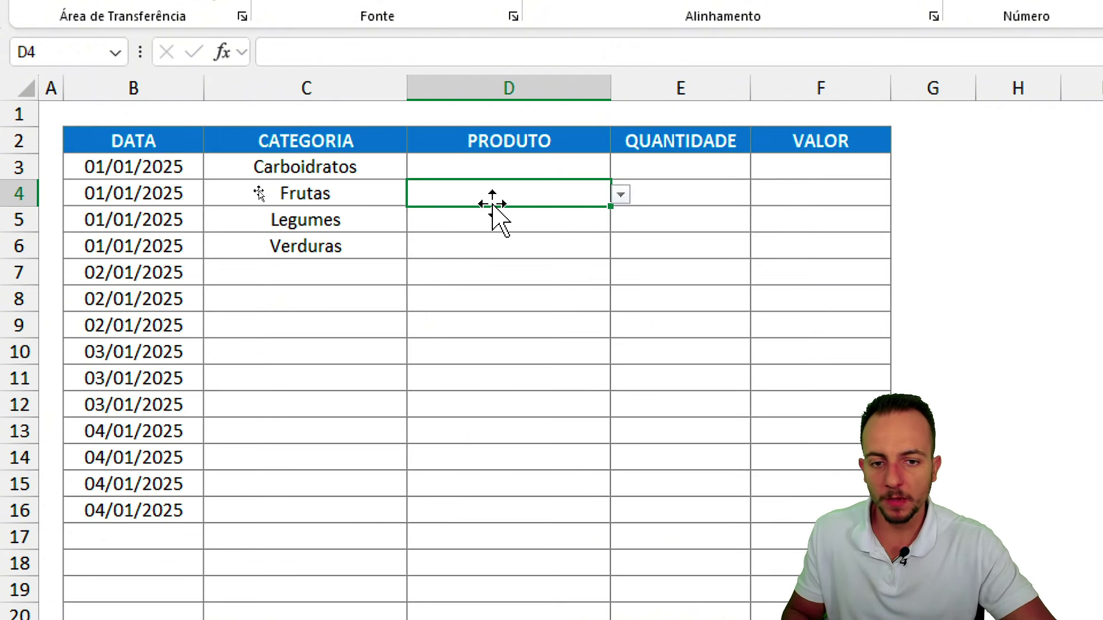
- In the Carboidratos row's product cell, pick Macarrão from the dropdown, then change it to Arroz
drag(356, 190, 451, 188)
drag(356, 219, 458, 246)
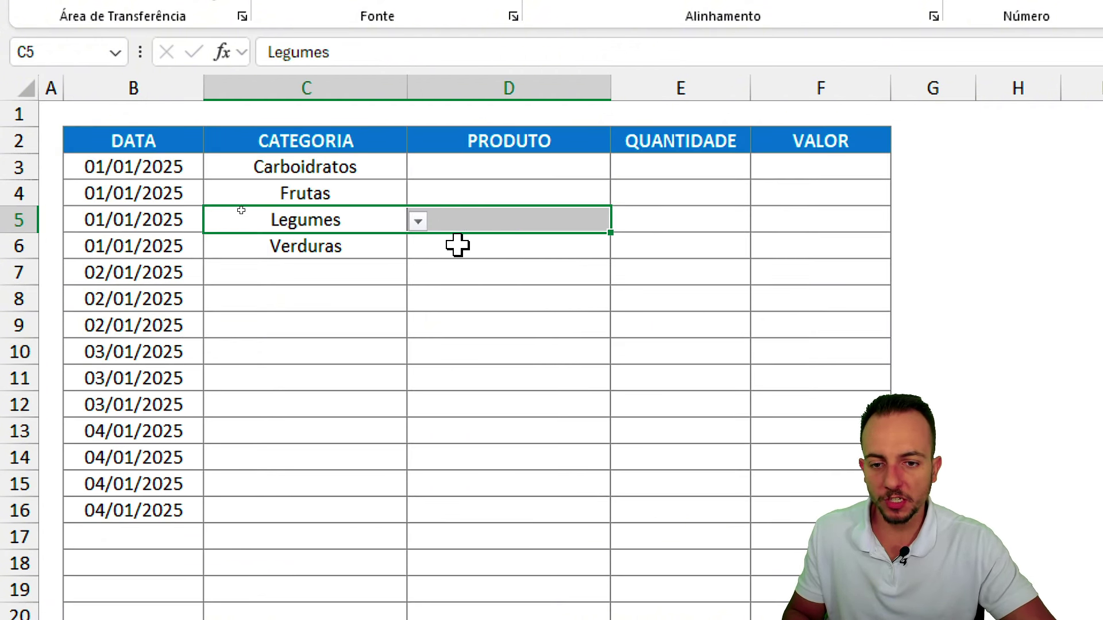
click(457, 246)
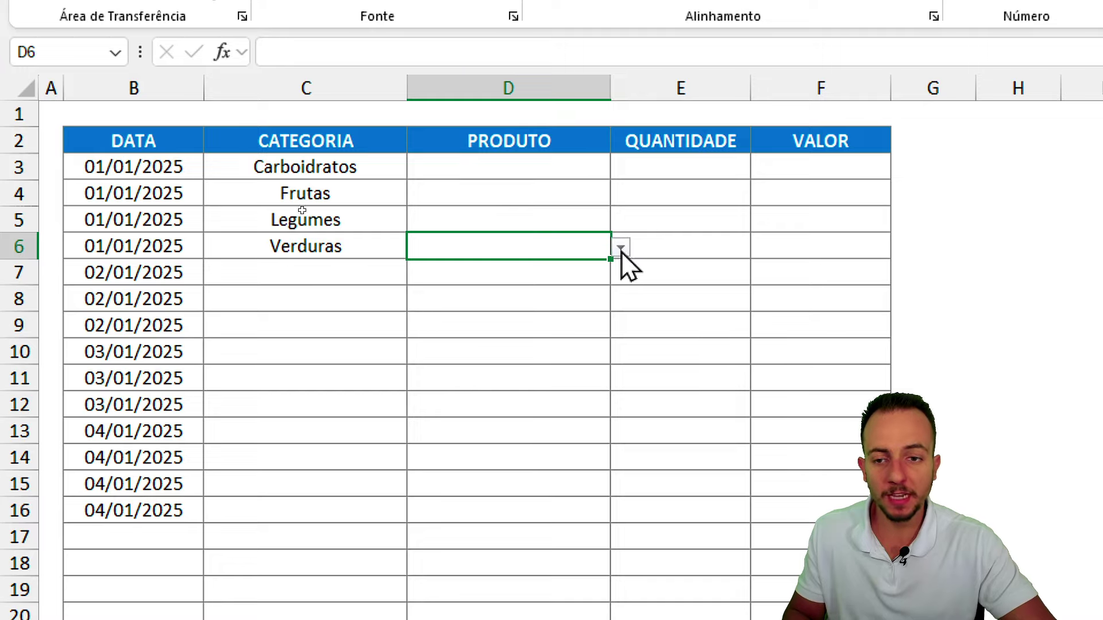
click(543, 171)
click(622, 169)
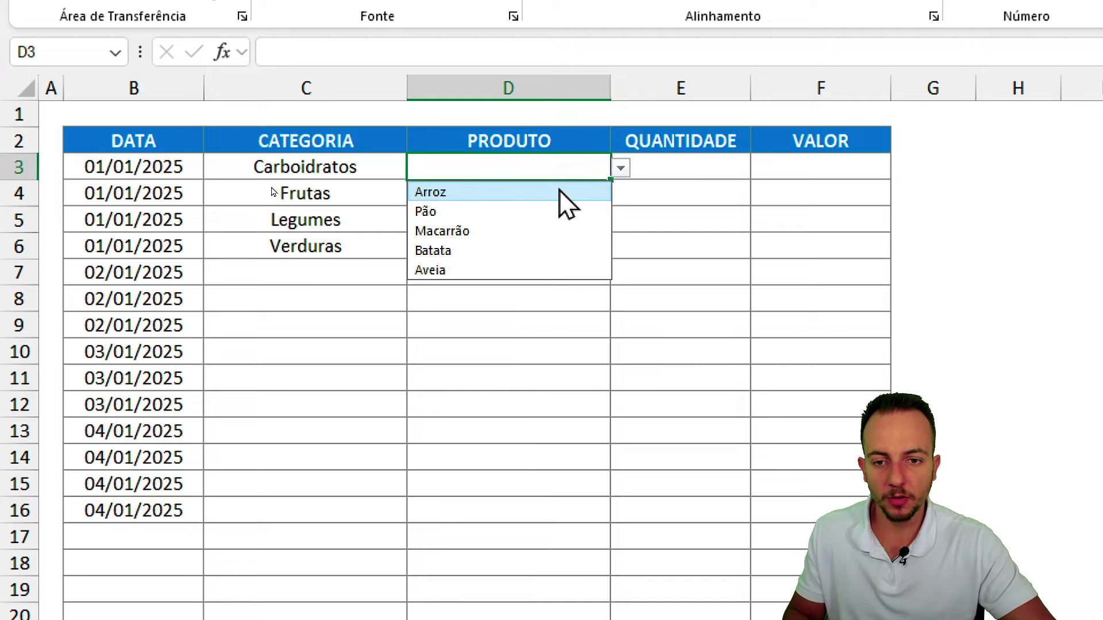
click(523, 233)
click(621, 169)
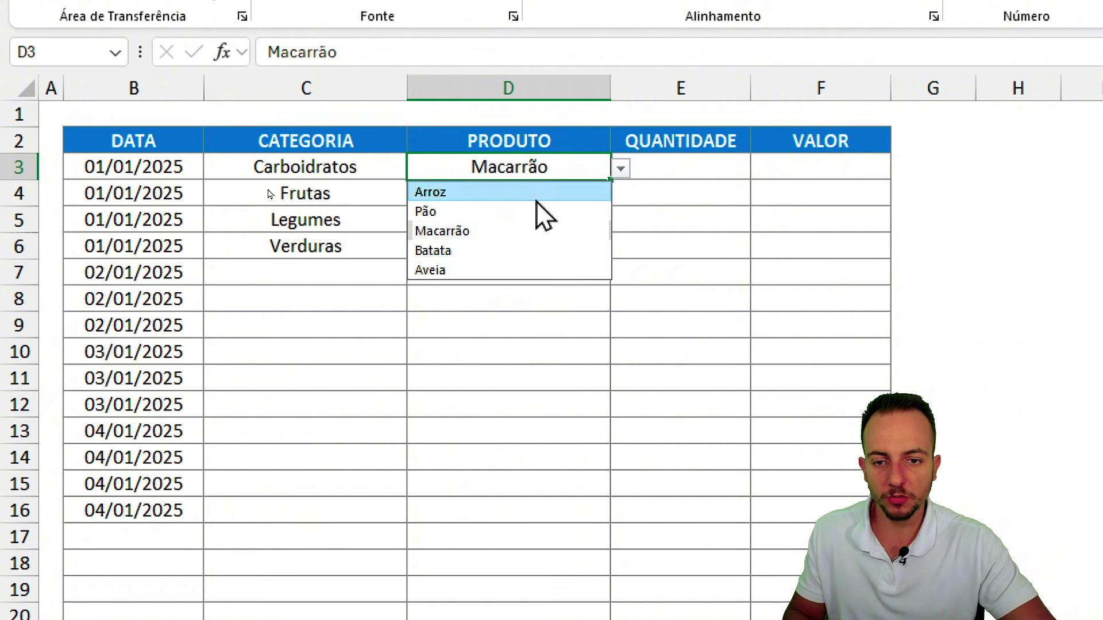
click(448, 190)
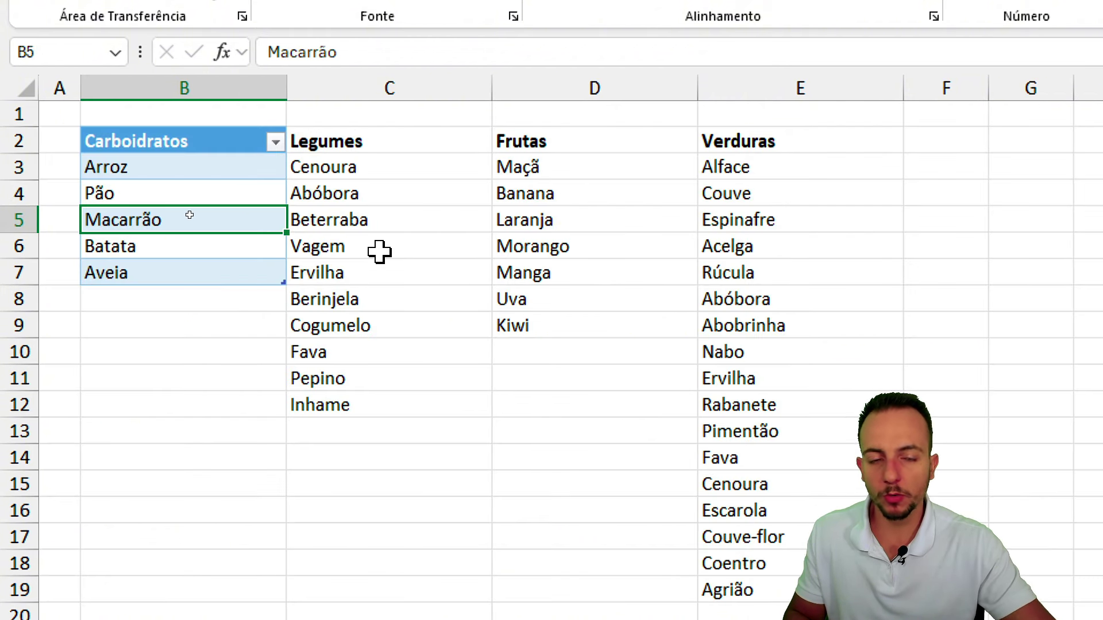
- Turn the Legumes list into a table named LEGUMES with an orange style
drag(379, 148, 359, 406)
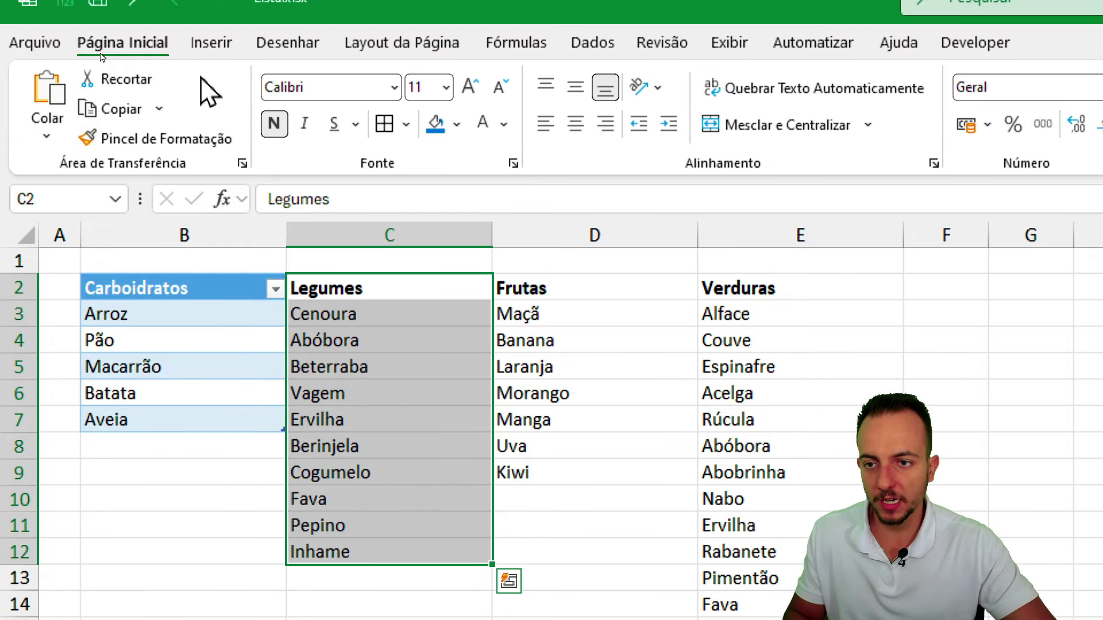
click(211, 70)
click(243, 123)
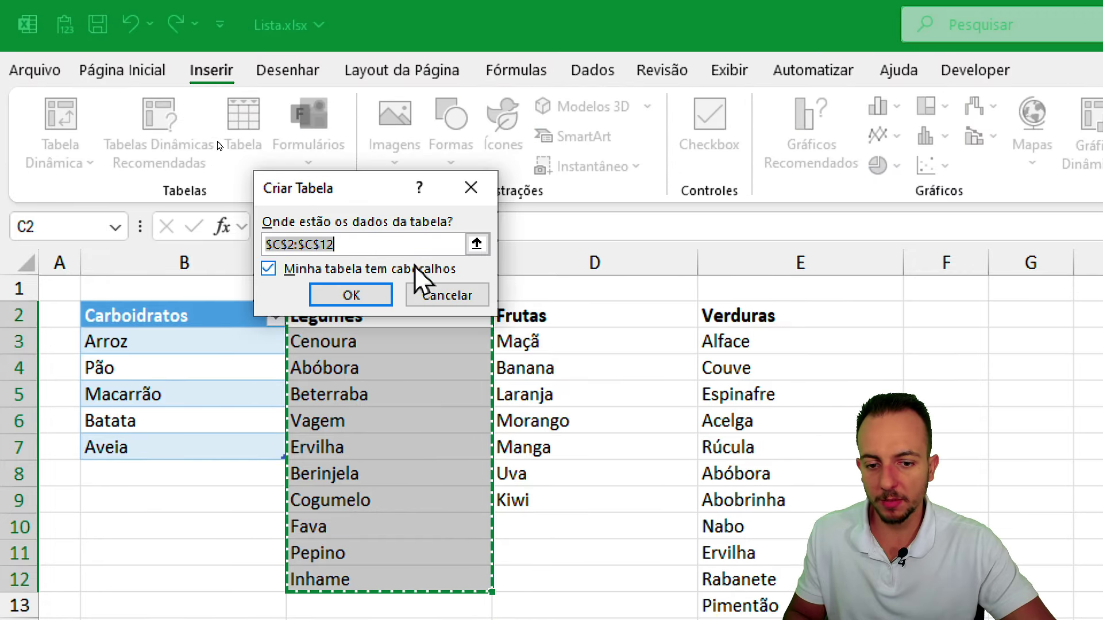
click(333, 297)
click(106, 135)
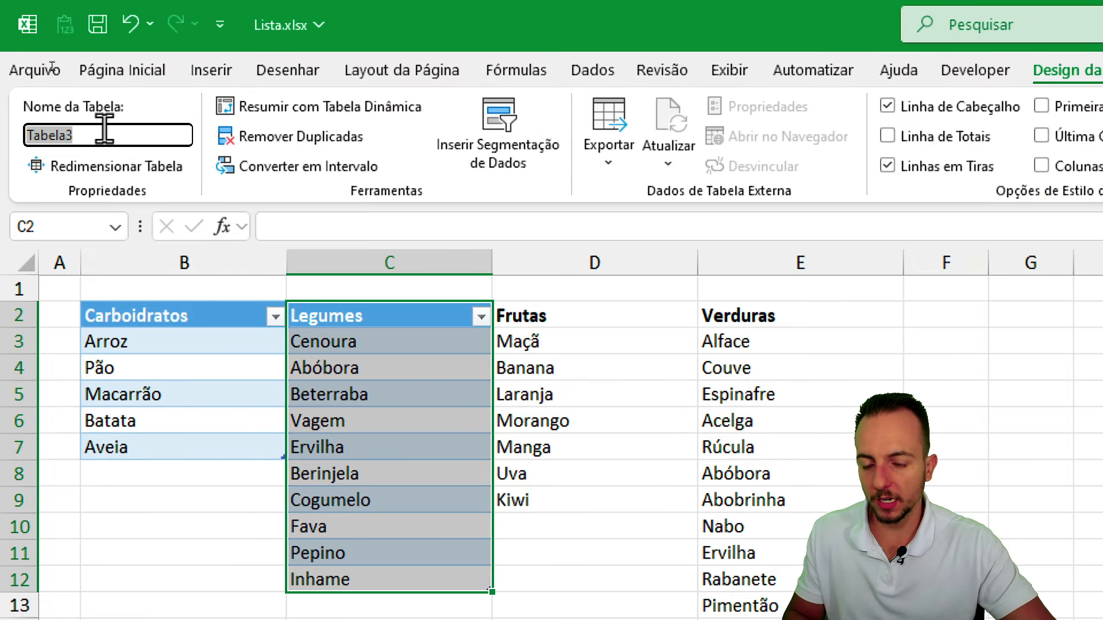
text(LEGUMES)
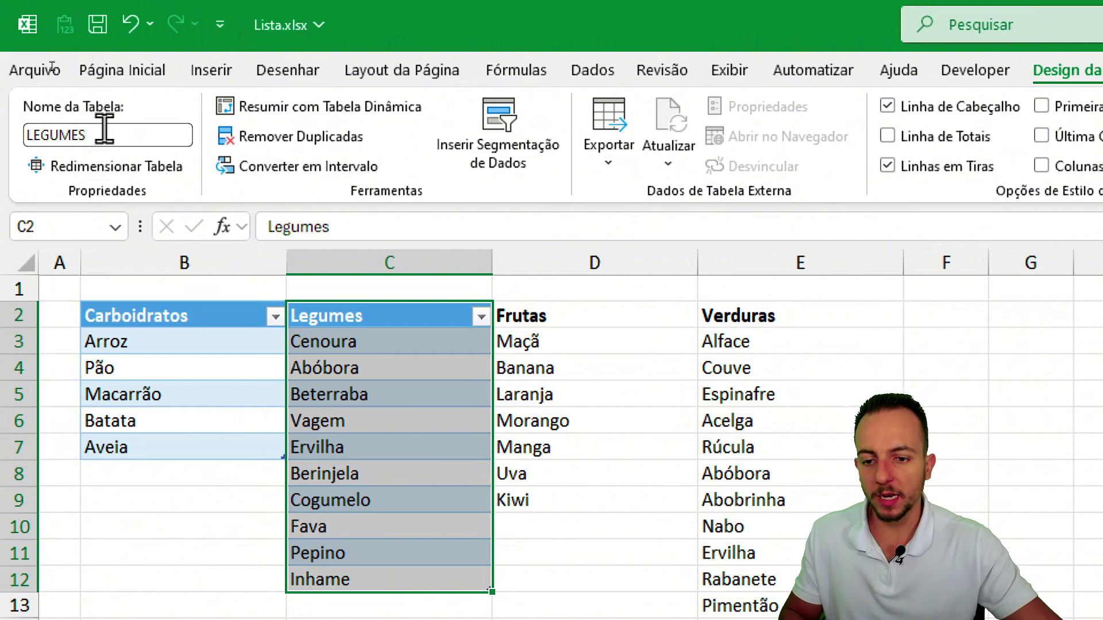
key(Return)
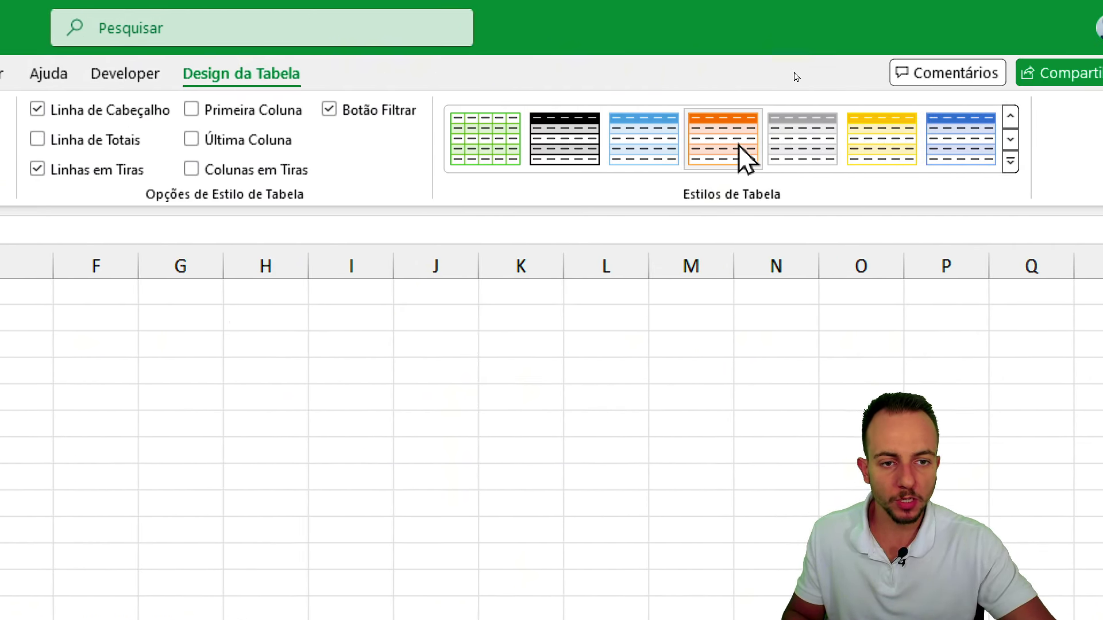
click(742, 156)
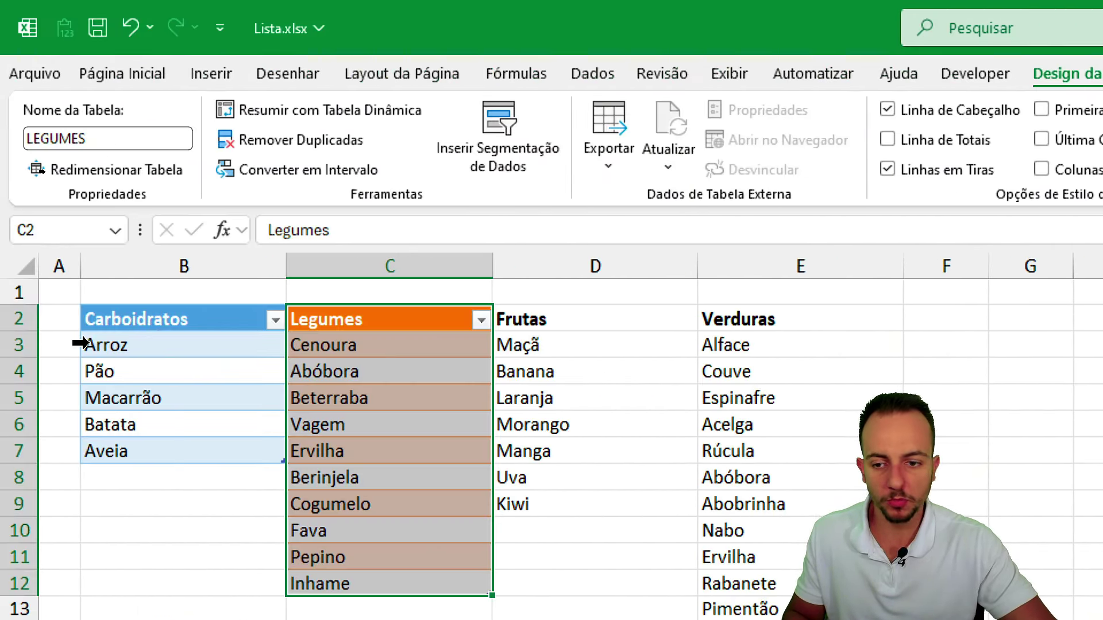
- Turn the Frutas list into a table named FRUTAS with a yellow style
drag(588, 224, 591, 409)
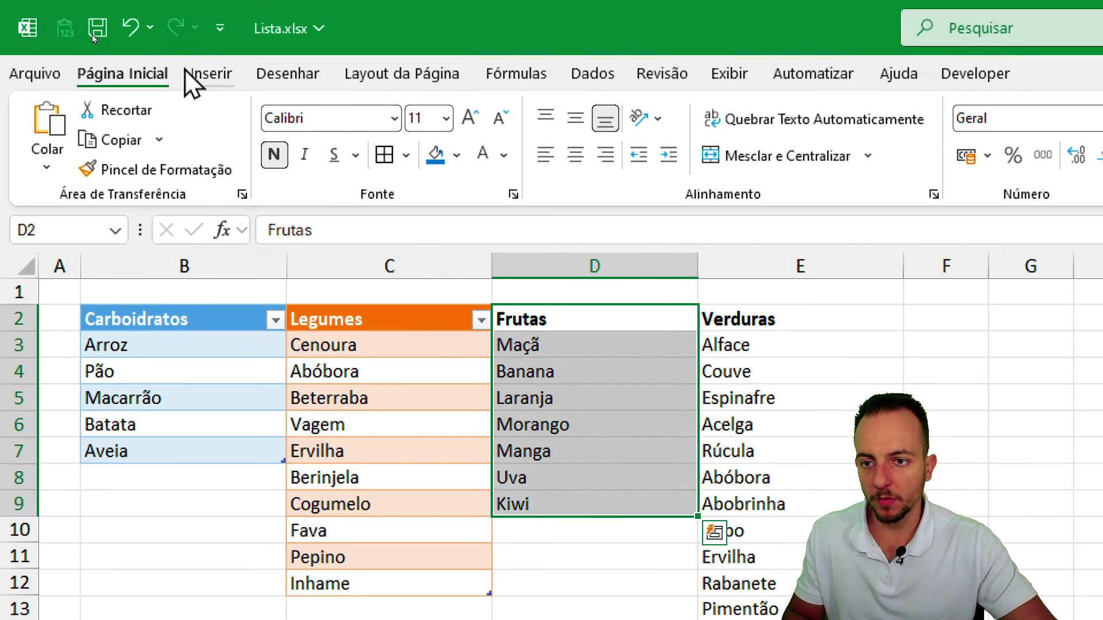
click(204, 73)
click(230, 142)
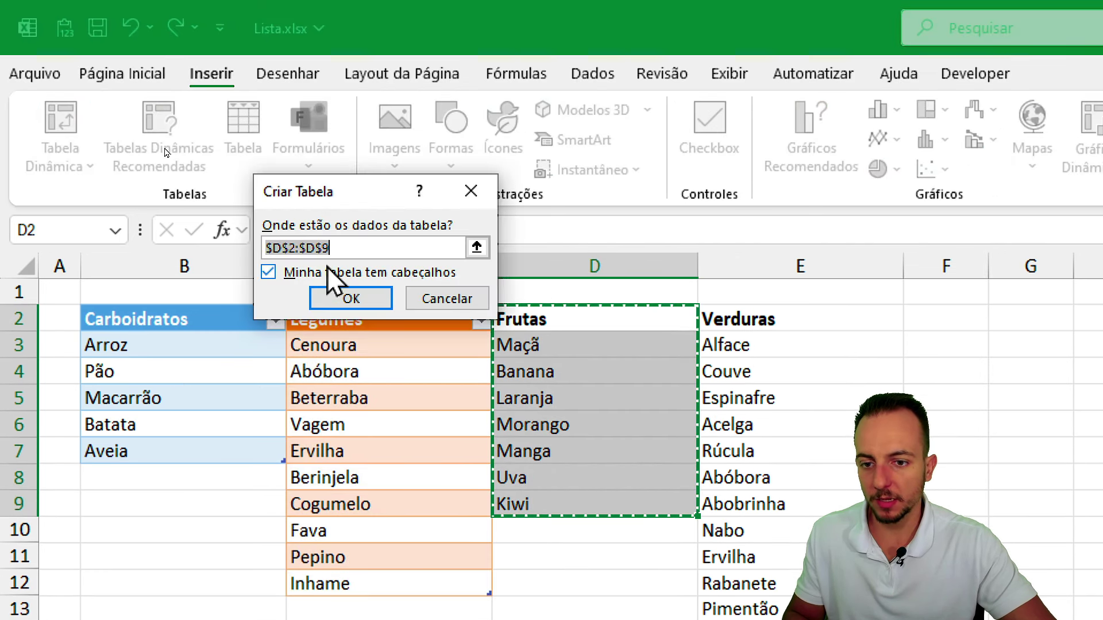
click(371, 297)
click(108, 140)
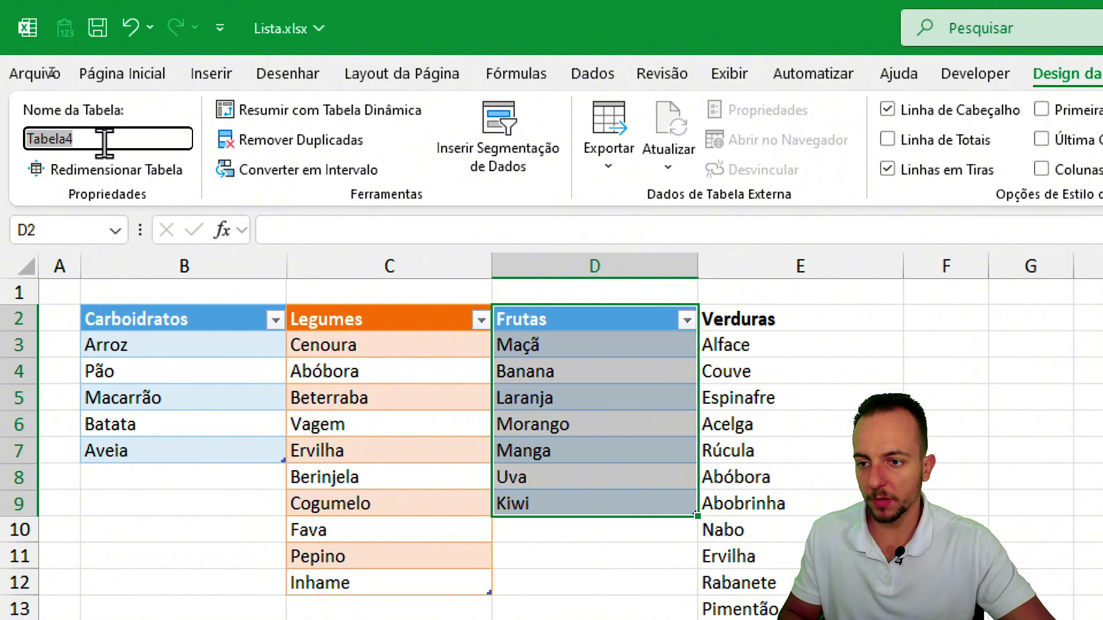
text(FRUTAS)
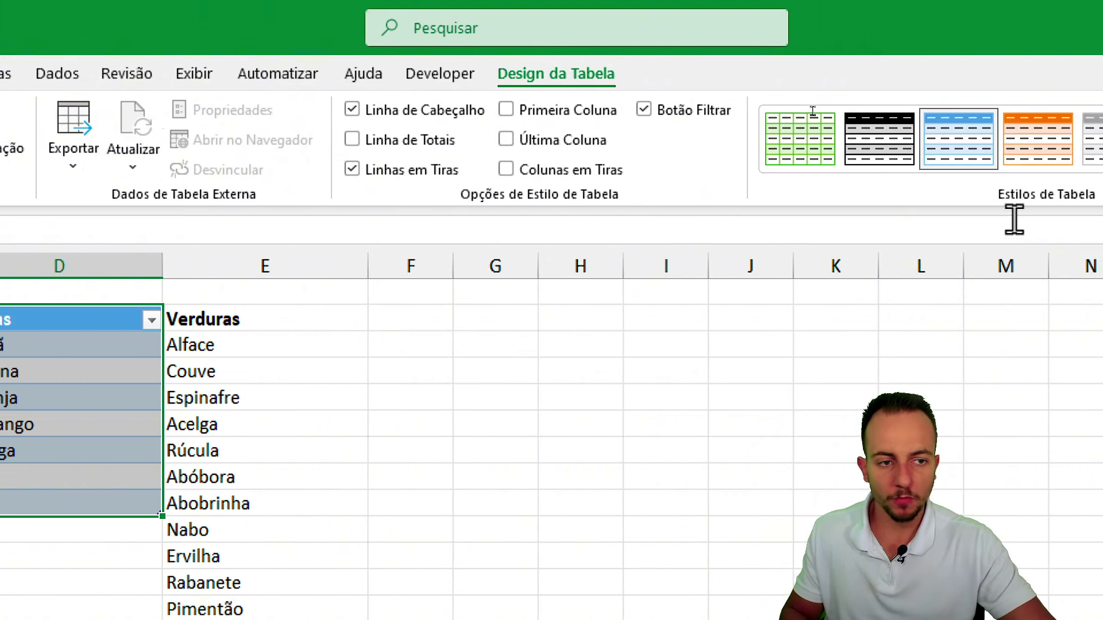
click(862, 163)
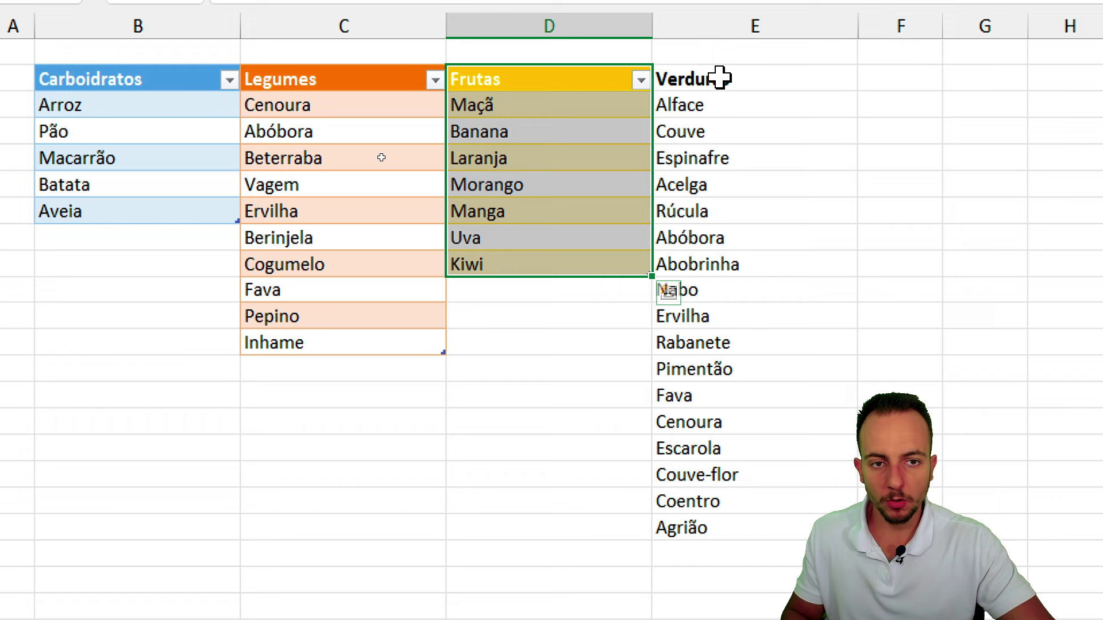
- Convert E2 down to Agrião into a headed table, name it VERDURAS, and apply a gray style
drag(713, 81, 684, 530)
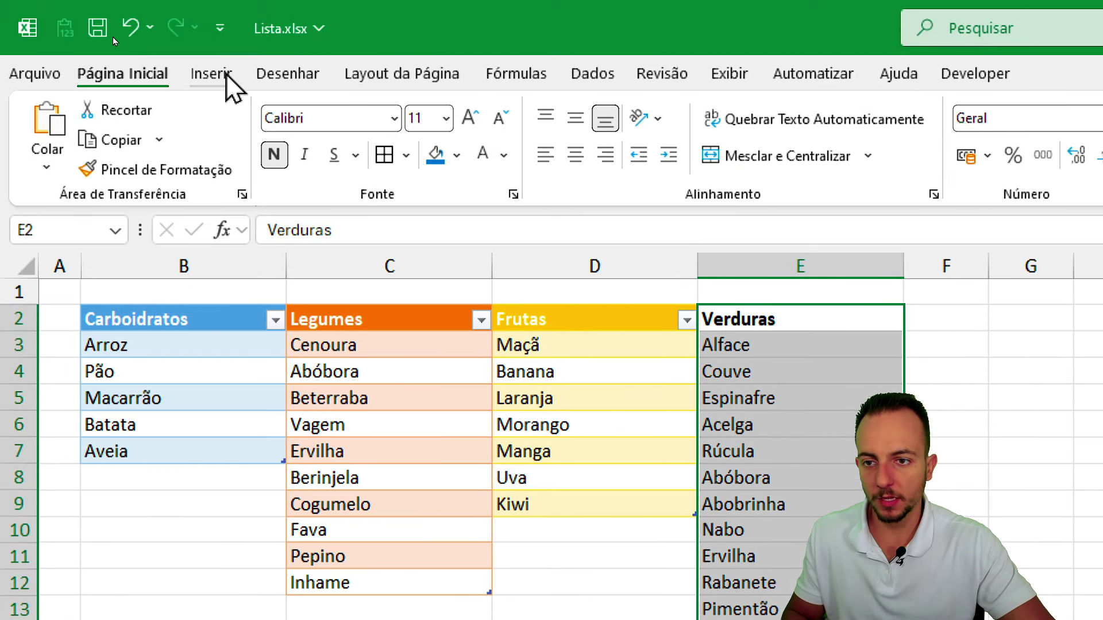
click(211, 74)
click(259, 163)
click(347, 298)
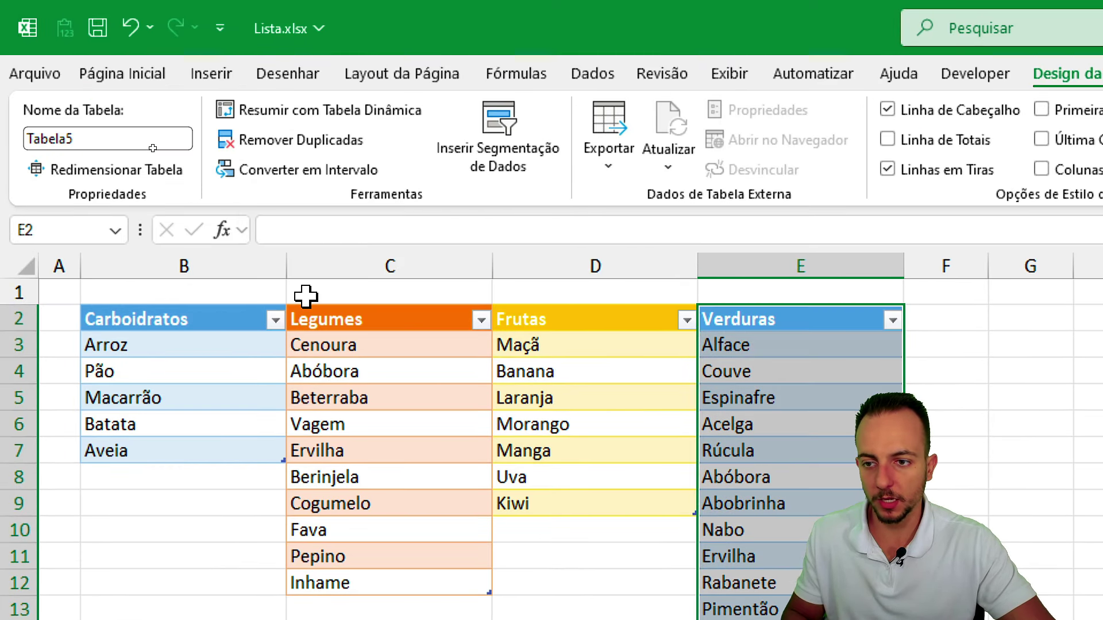
click(146, 142)
text(VERDURAS)
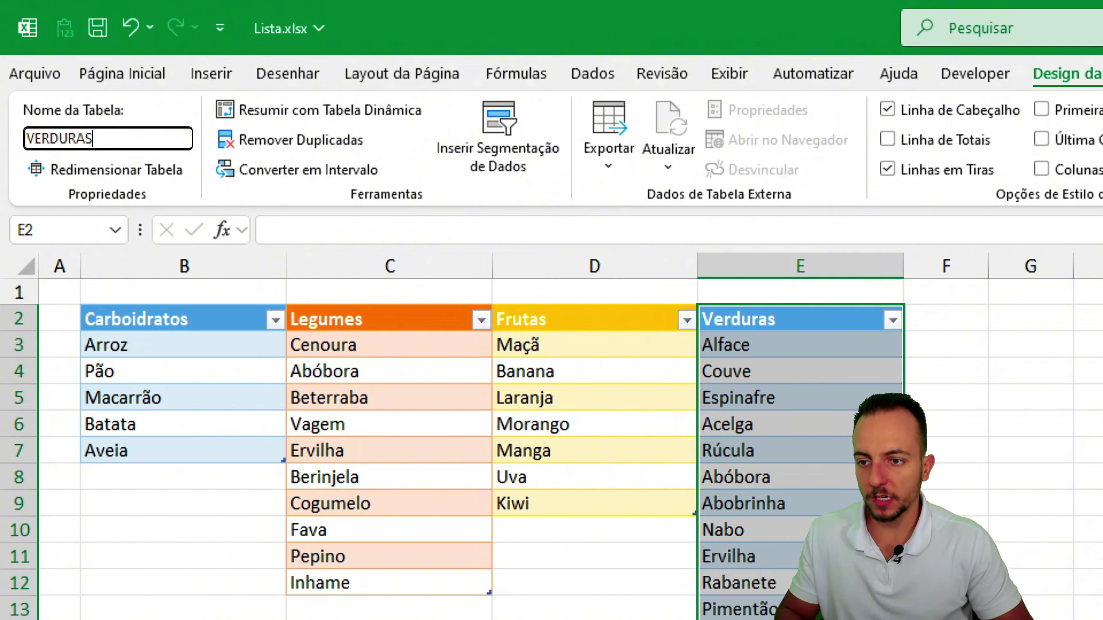
key(Return)
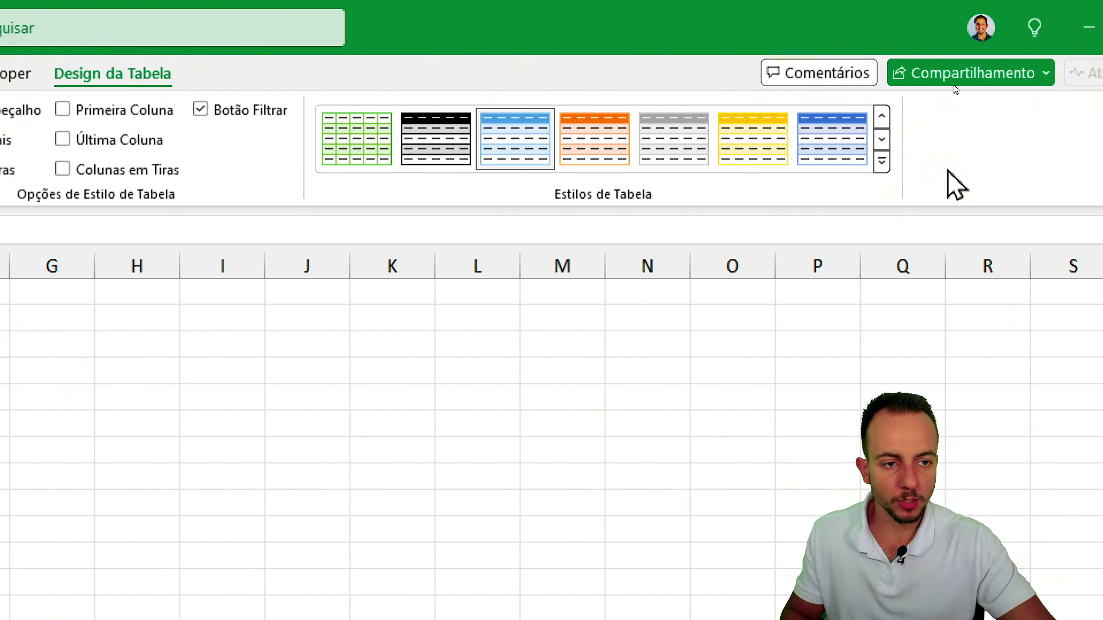
click(885, 175)
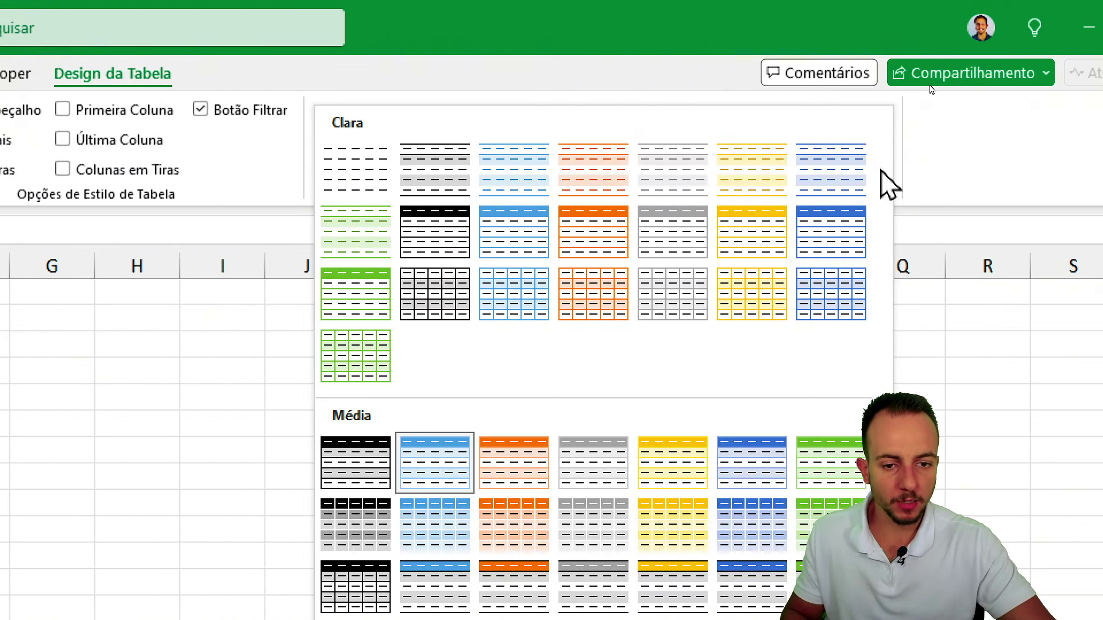
click(579, 264)
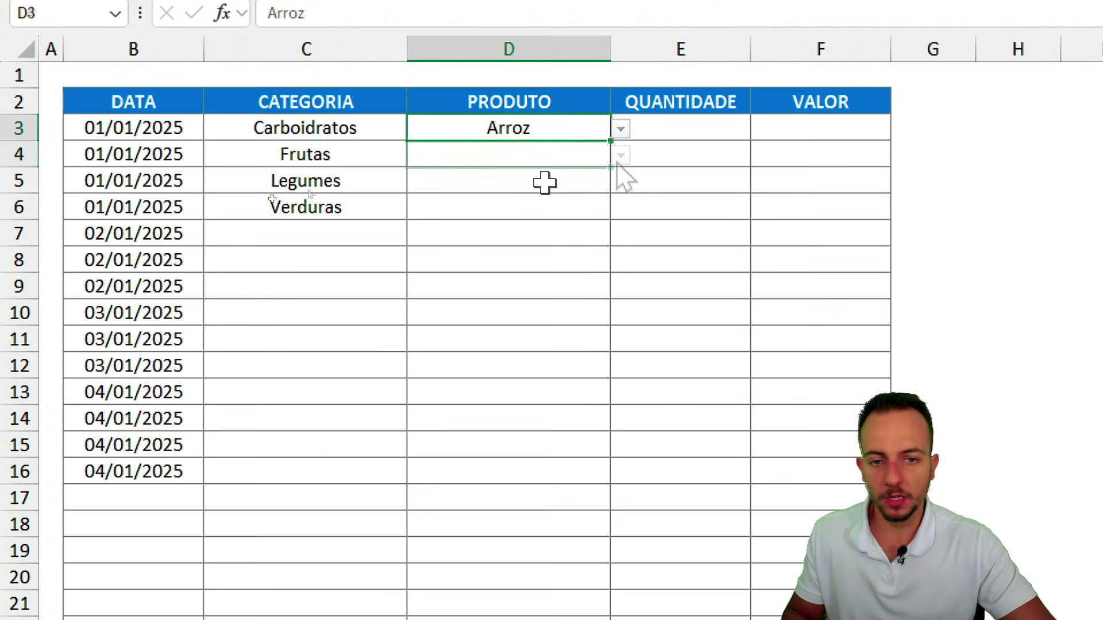
- On PLANILHA, choose Laranja for the Frutas row and Abóbora for the Legumes row
click(575, 154)
click(620, 155)
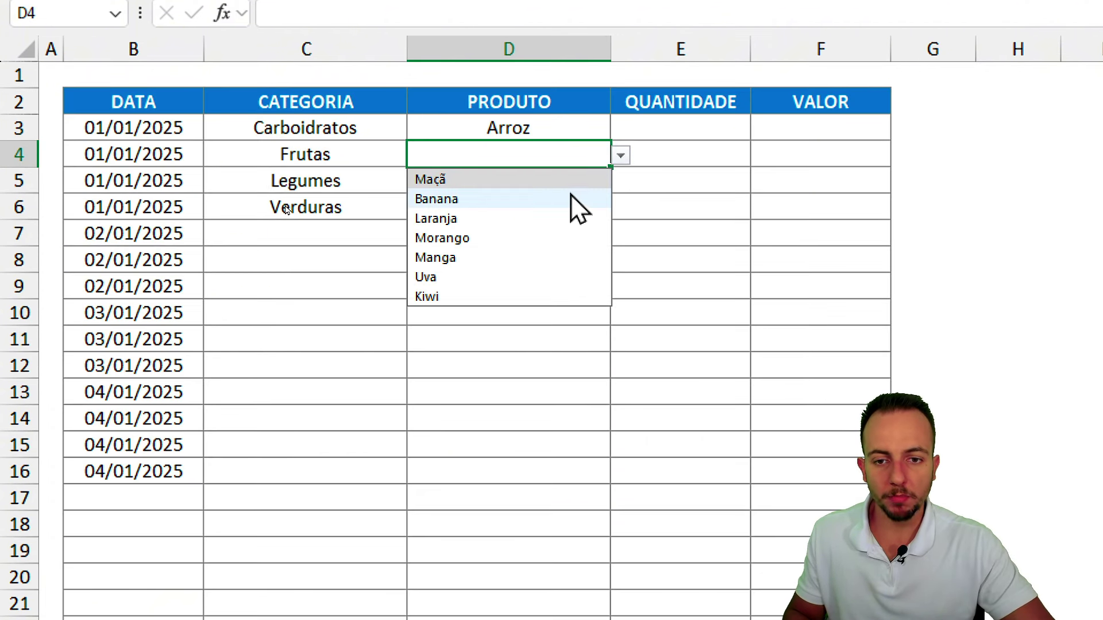
click(540, 219)
click(480, 184)
click(620, 183)
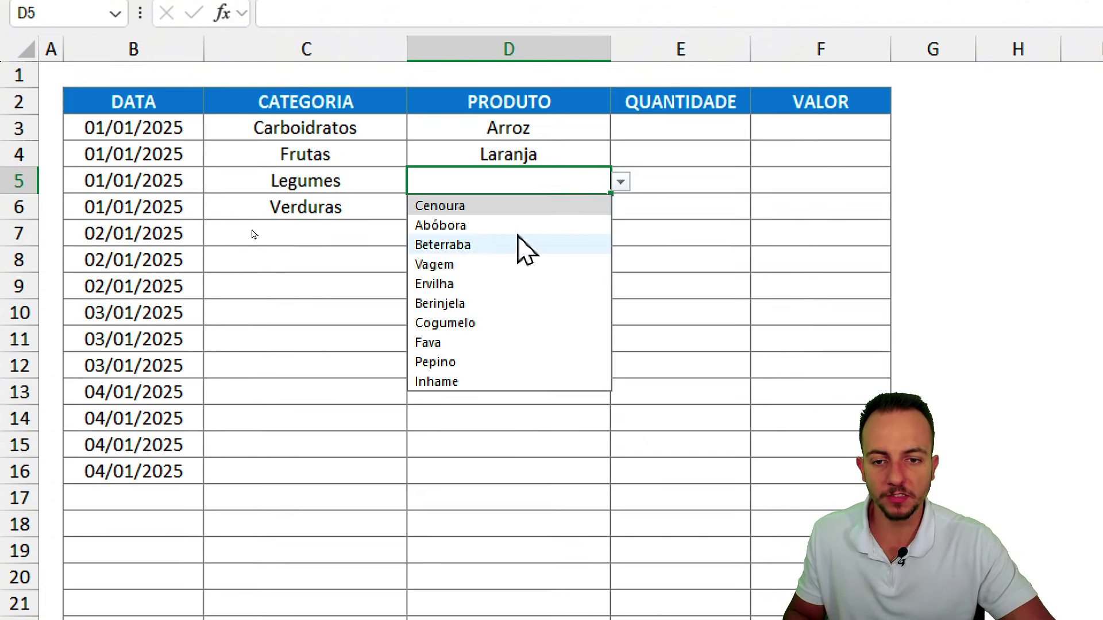
click(494, 224)
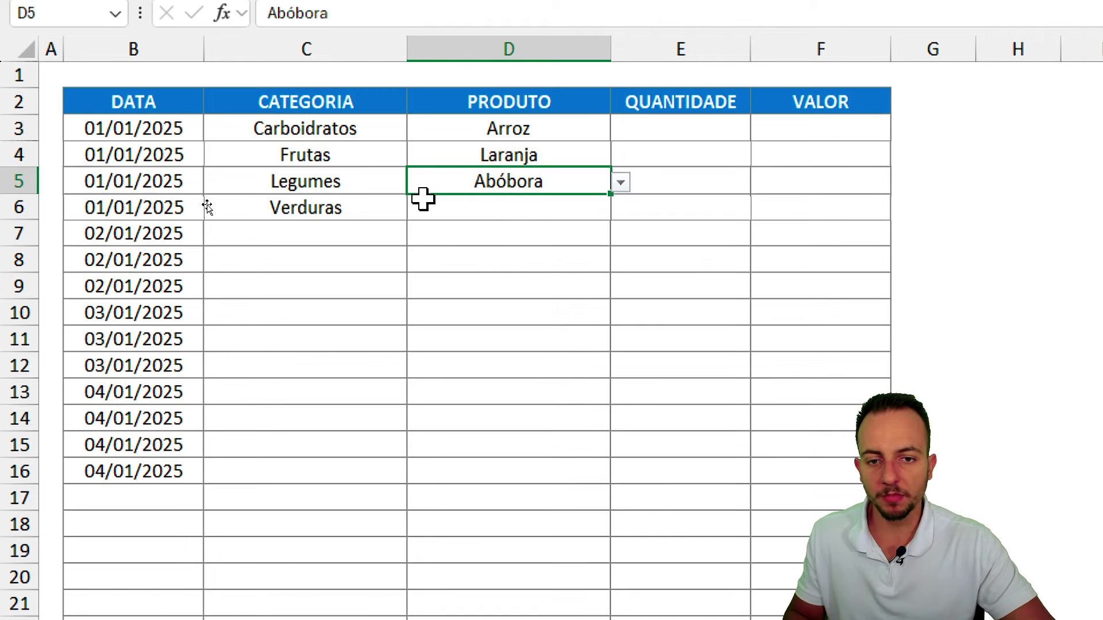
- Check the Carboidratos and Verduras product lists without changing them, then return to LISTAS
click(320, 154)
click(355, 125)
click(461, 119)
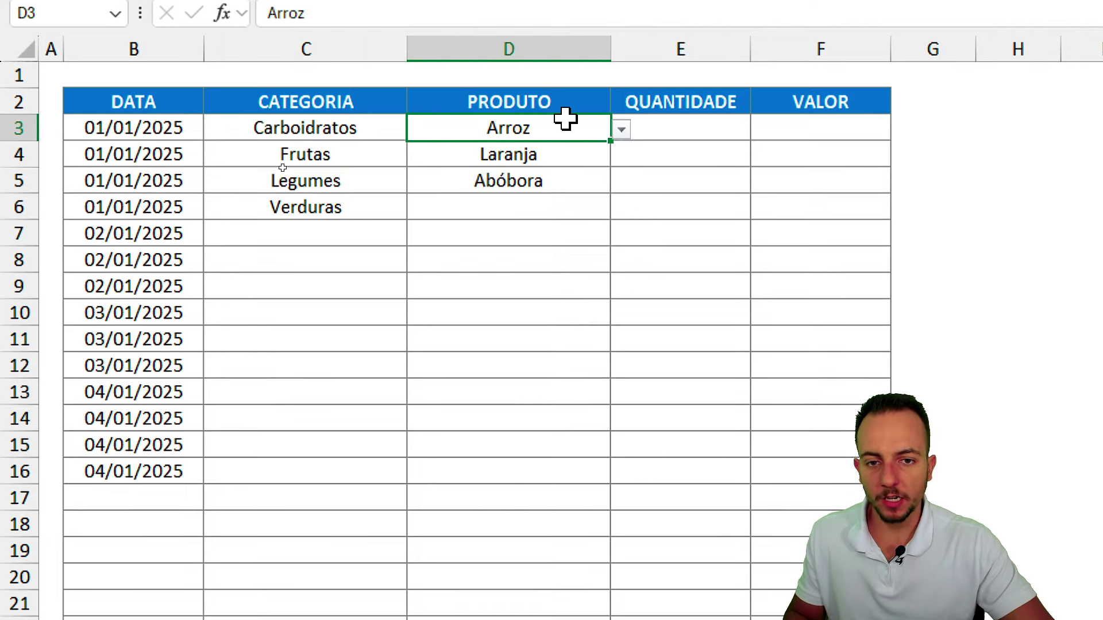
click(620, 126)
key(Escape)
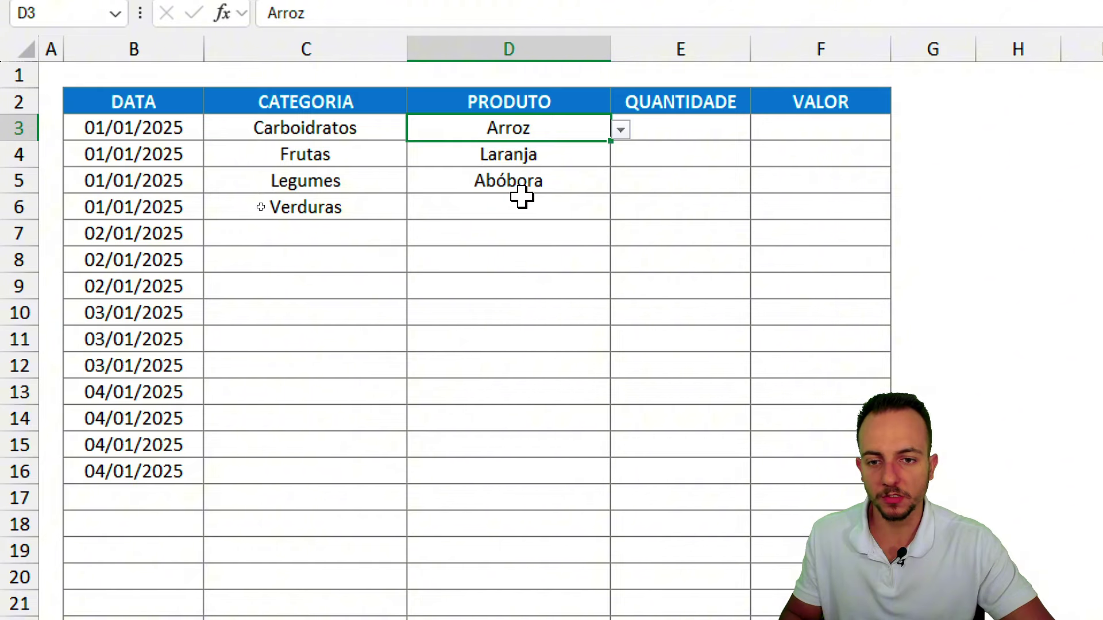
click(353, 201)
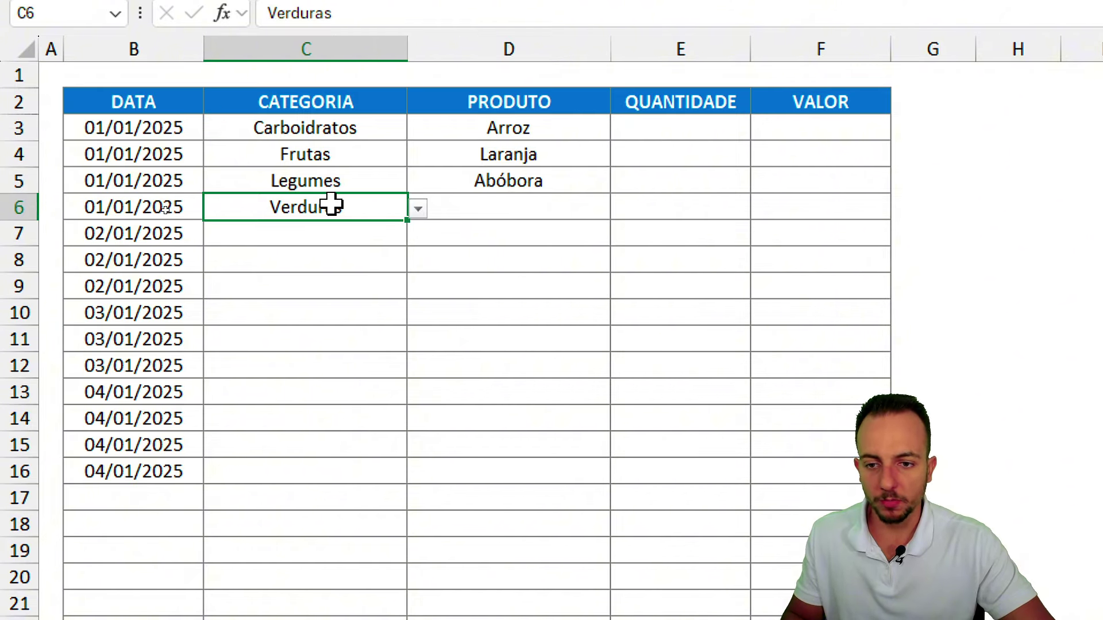
click(464, 203)
click(621, 209)
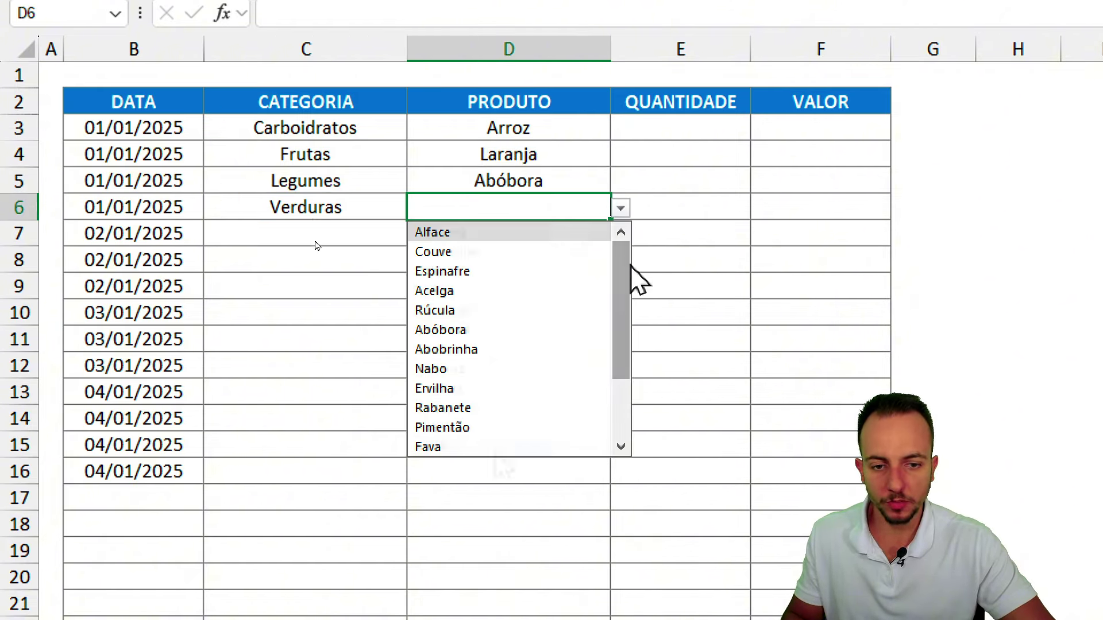
scroll(459, 430, down, 2)
key(Escape)
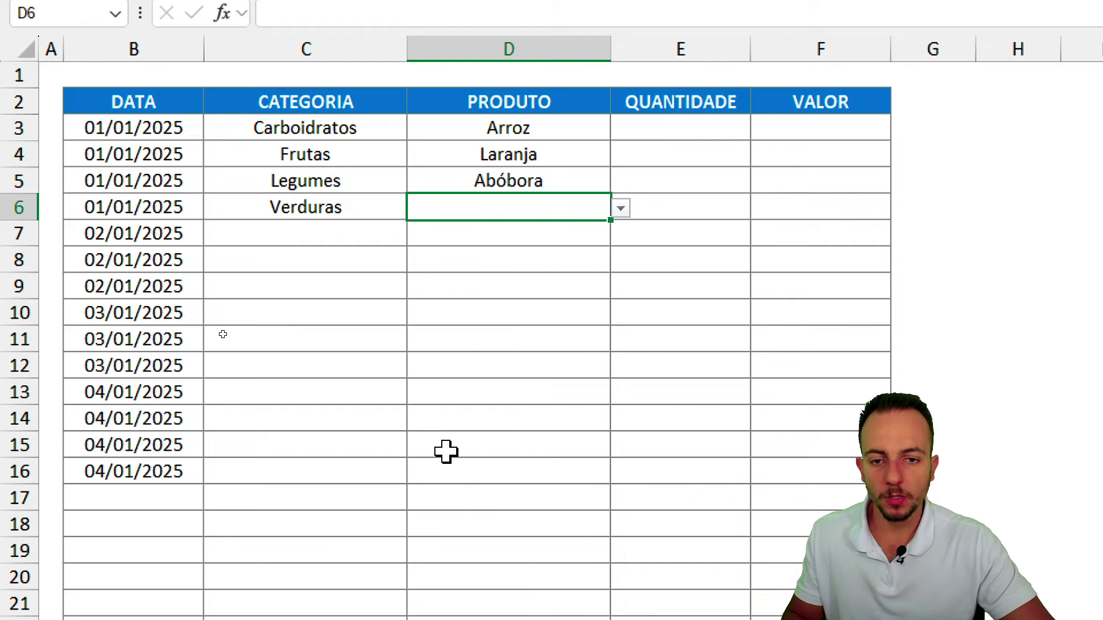
key(ctrl+Page_Down)
- Add ABC 123 as a new item below Agrião in the Verduras table
scroll(565, 462, down, 4)
scroll(566, 463, right, 3)
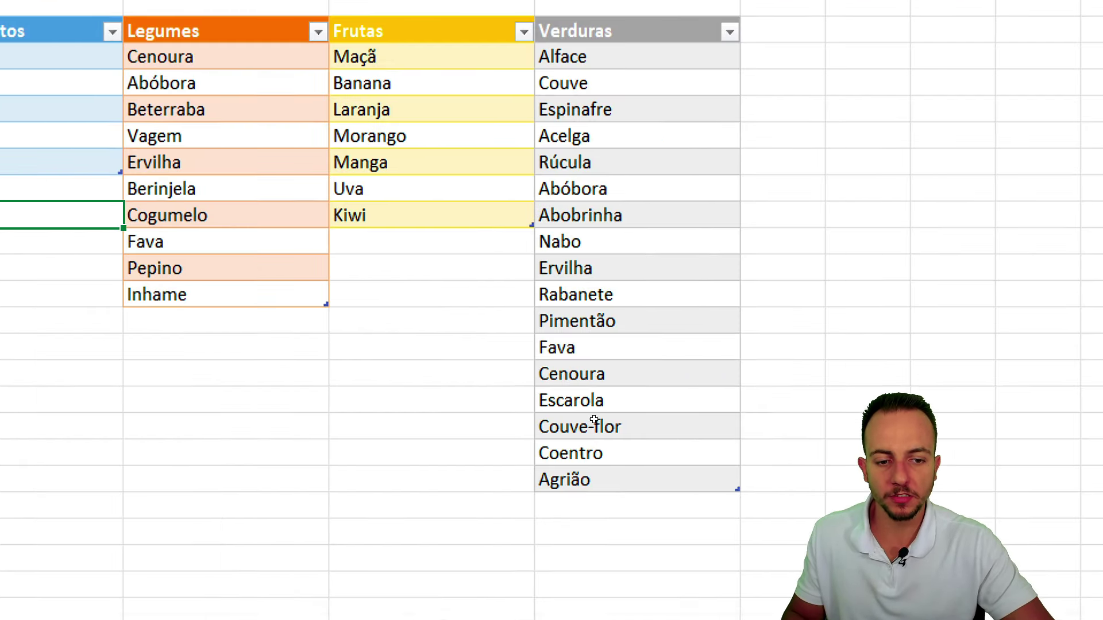
drag(345, 229, 280, 320)
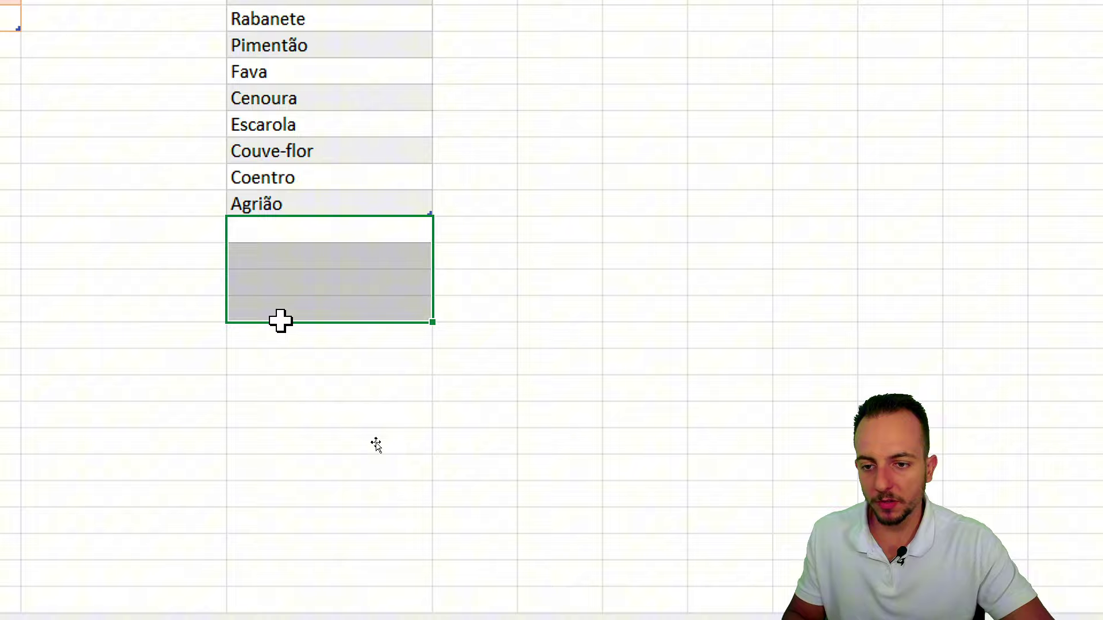
click(299, 235)
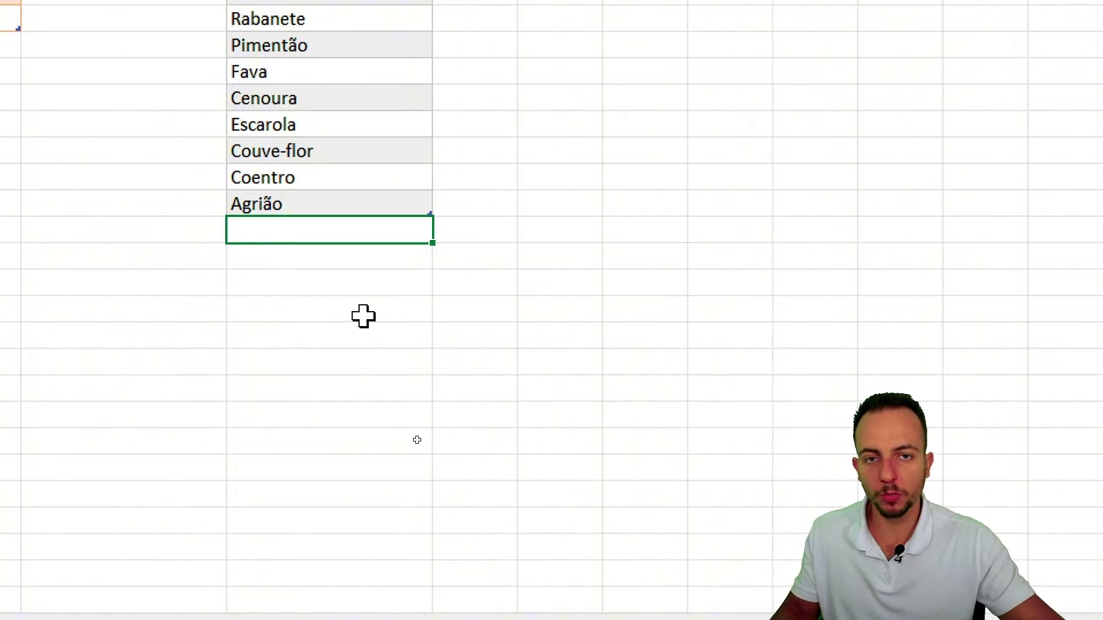
text(ABC 123)
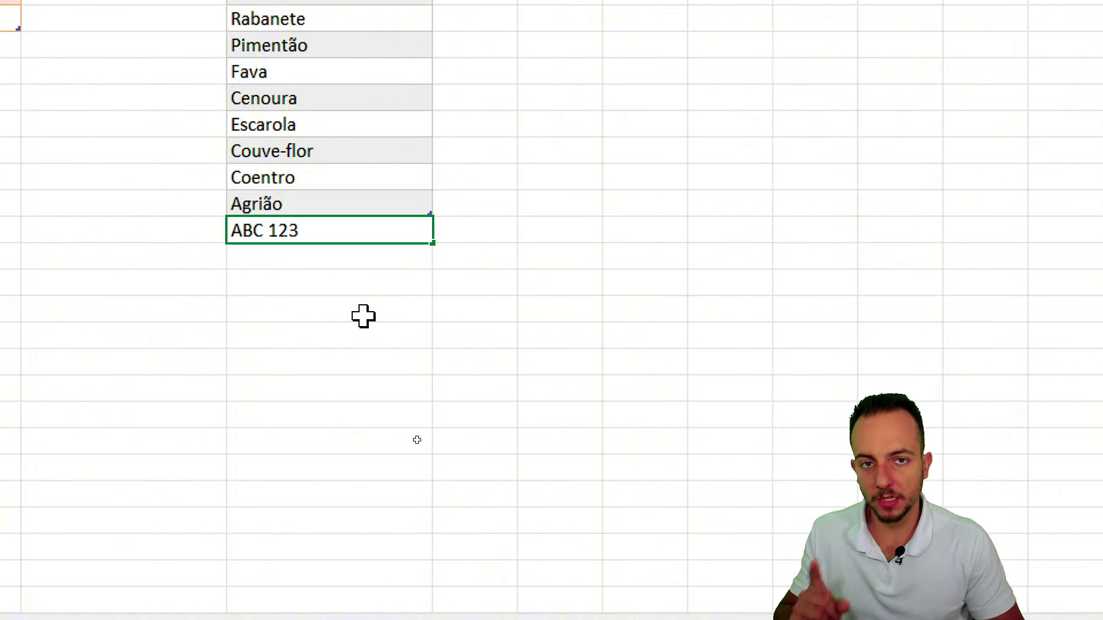
key(Return)
click(363, 313)
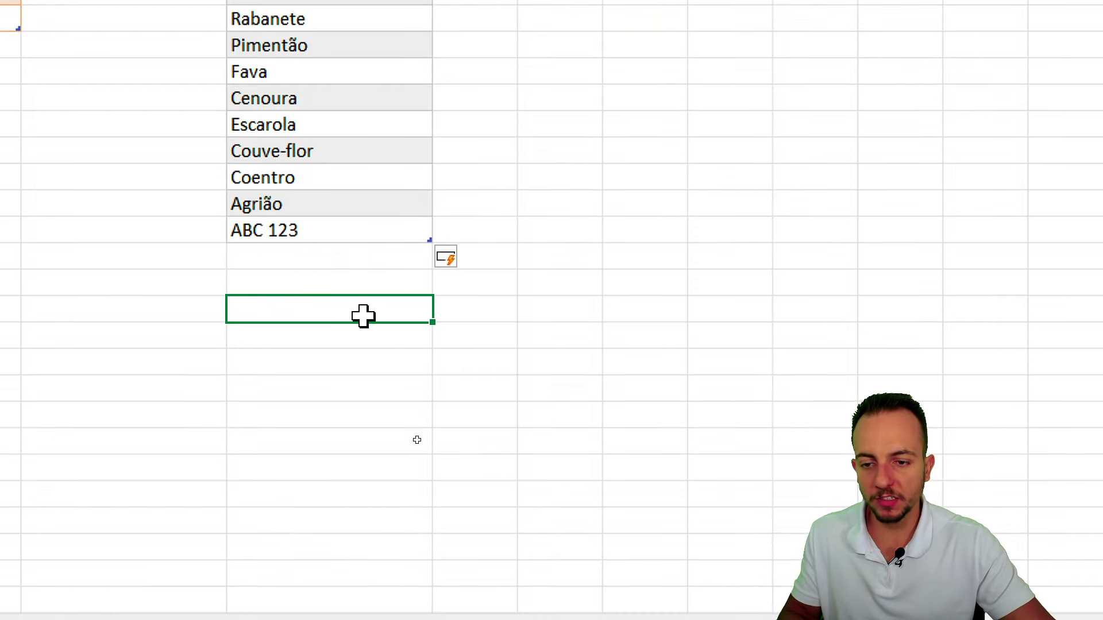
scroll(226, 77, up, 1)
scroll(271, 74, up, 3)
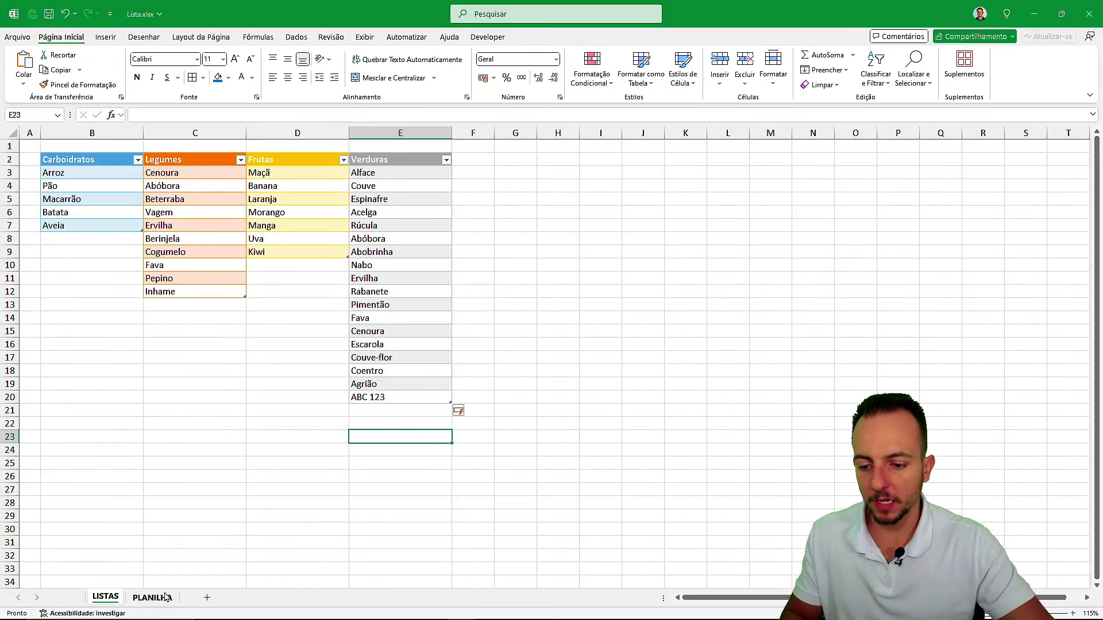
- On PLANILHA, choose ABC 123 as the Verduras row's product, then go back to LISTAS
click(152, 597)
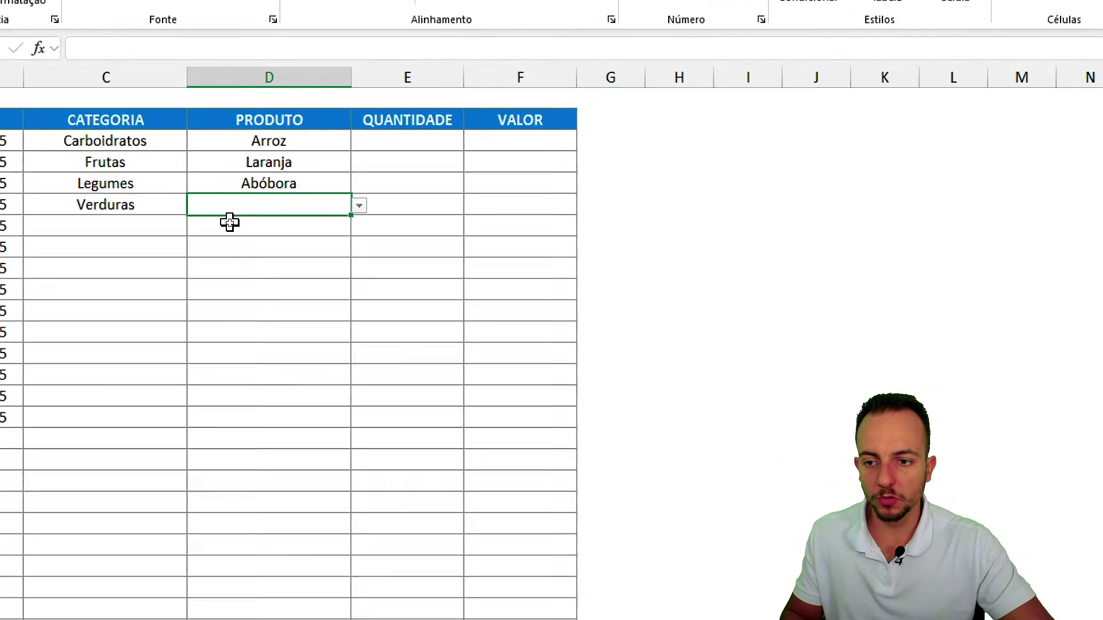
click(547, 204)
scroll(553, 298, down, 1)
scroll(553, 298, down, 1)
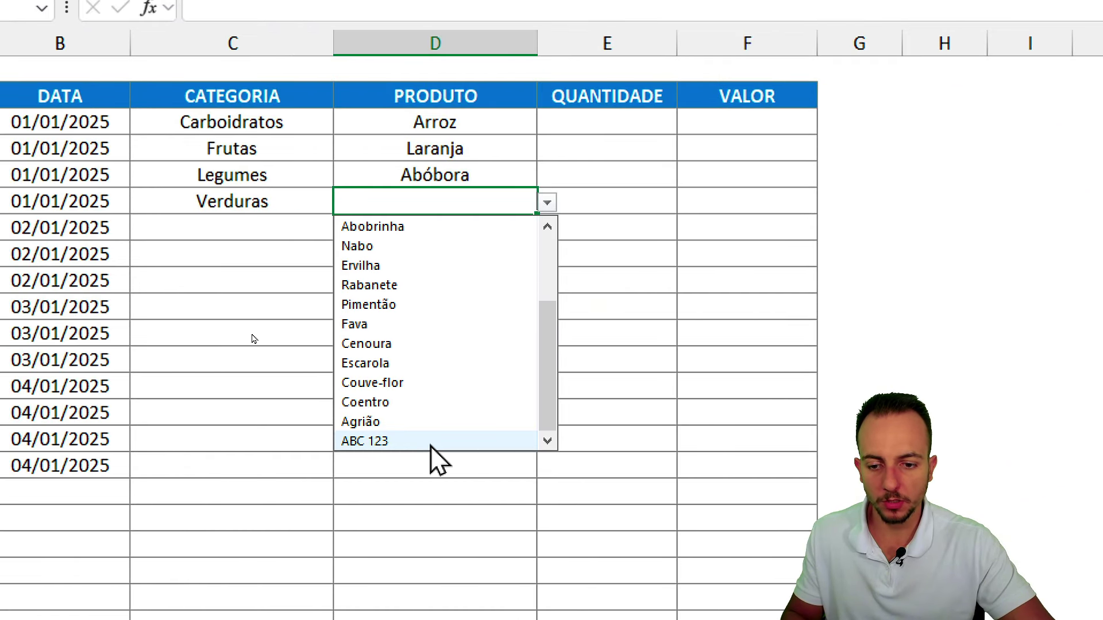
click(396, 441)
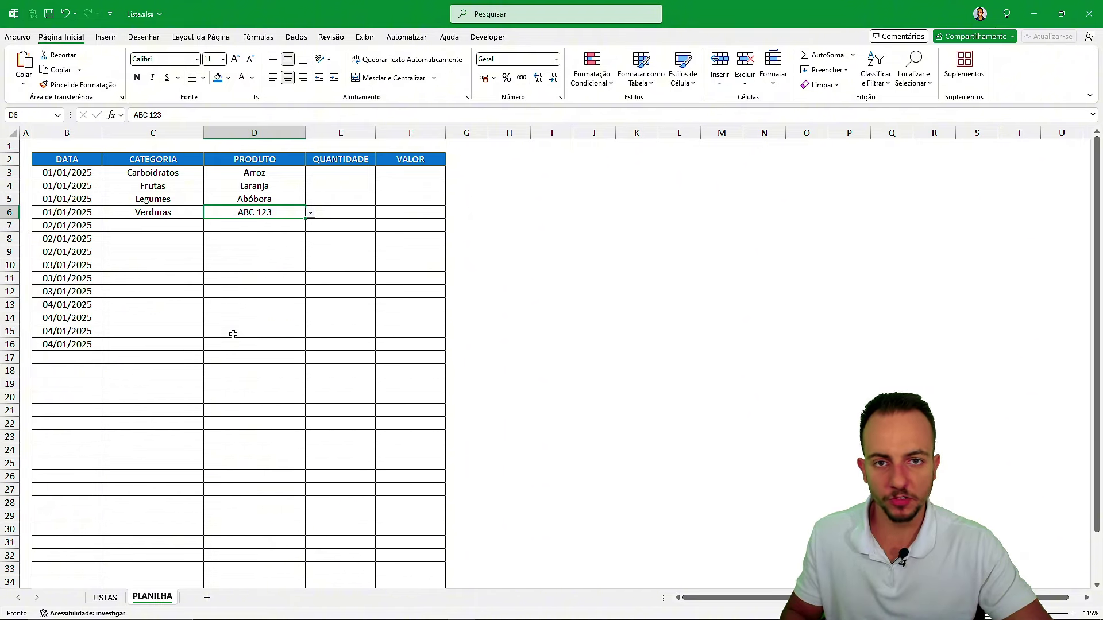
click(105, 597)
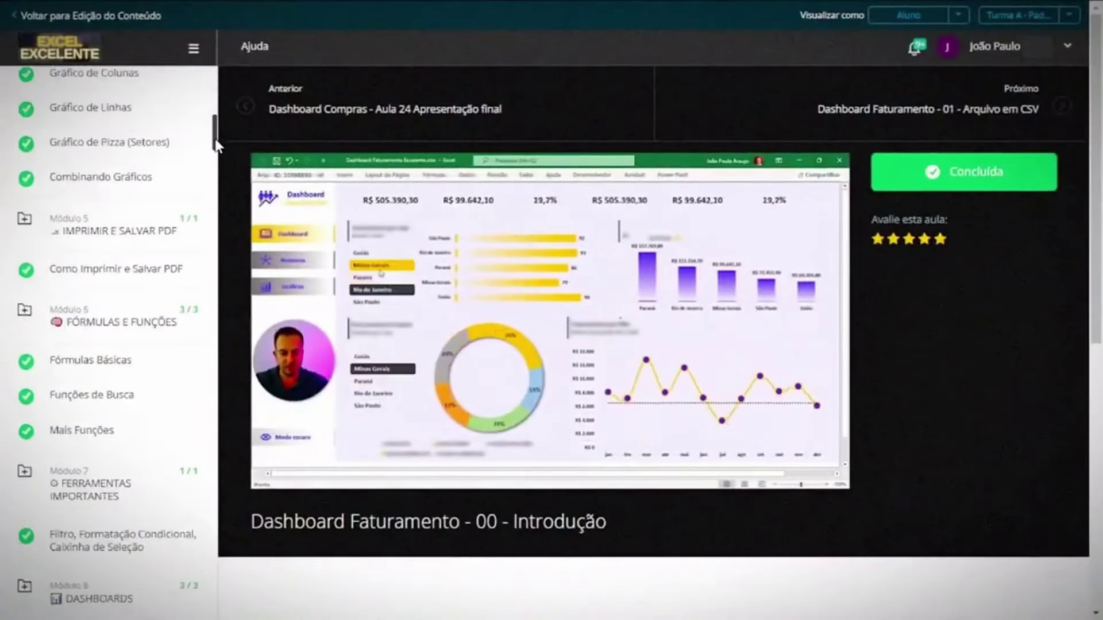
- Browse the sidebar lessons and open 'Criando um Design e Layout 1'
drag(216, 144, 214, 345)
click(115, 532)
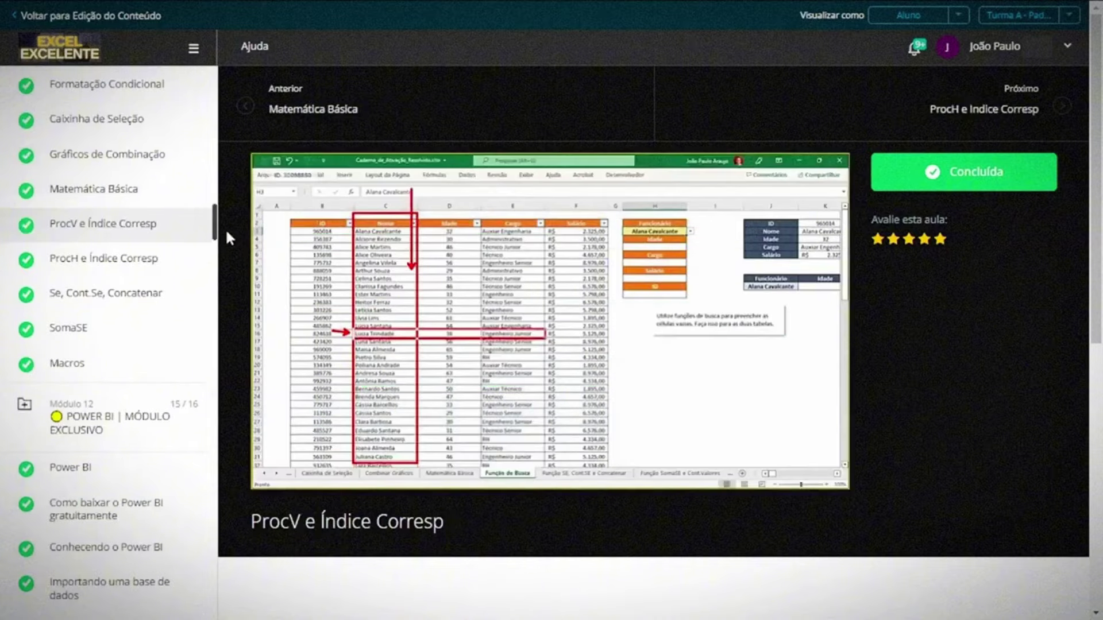
mouse_move(216, 233)
mouse_down()
mouse_move(208, 281)
mouse_move(213, 247)
mouse_up()
click(198, 323)
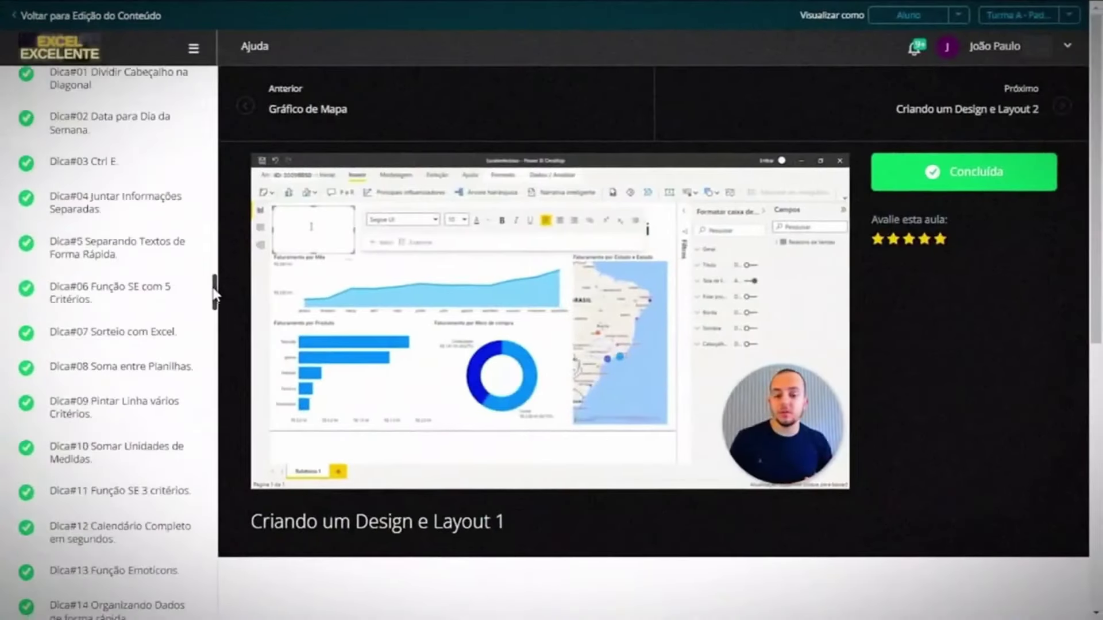
drag(216, 312, 218, 447)
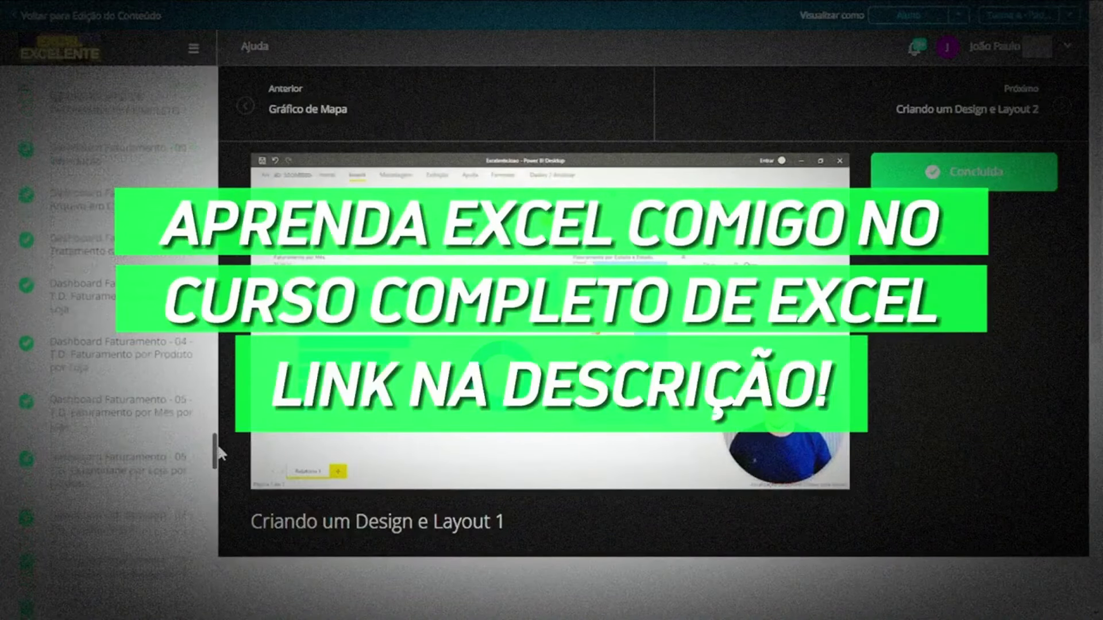